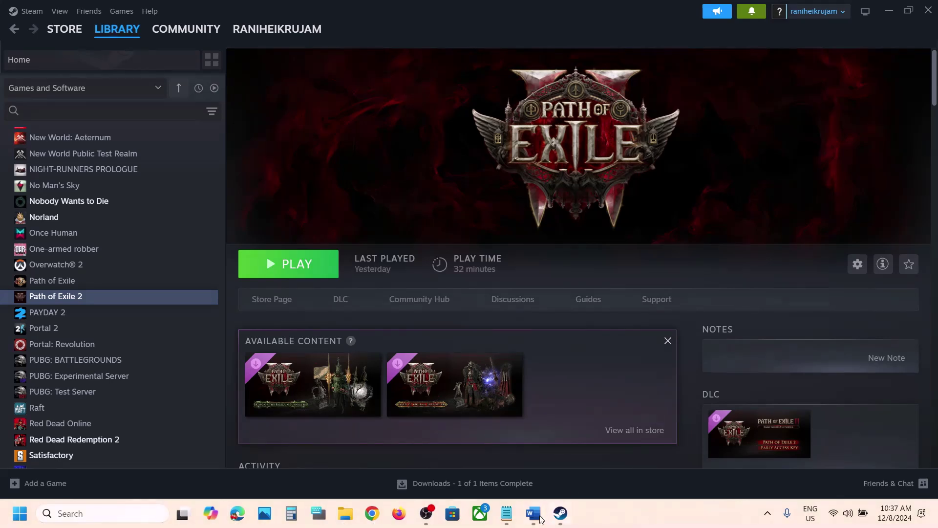
Glance at the Word fix-steps notes, then bring up File Explorer.
left_click(535, 516)
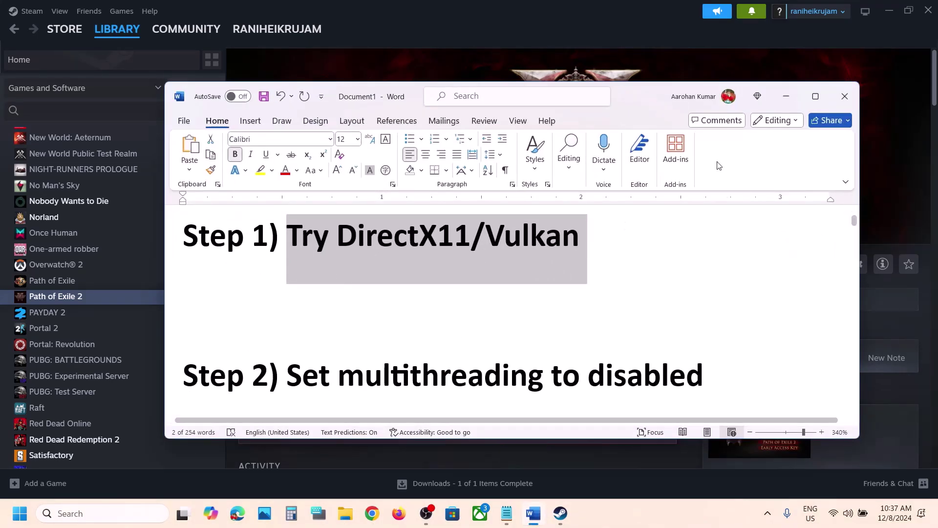
left_click(786, 98)
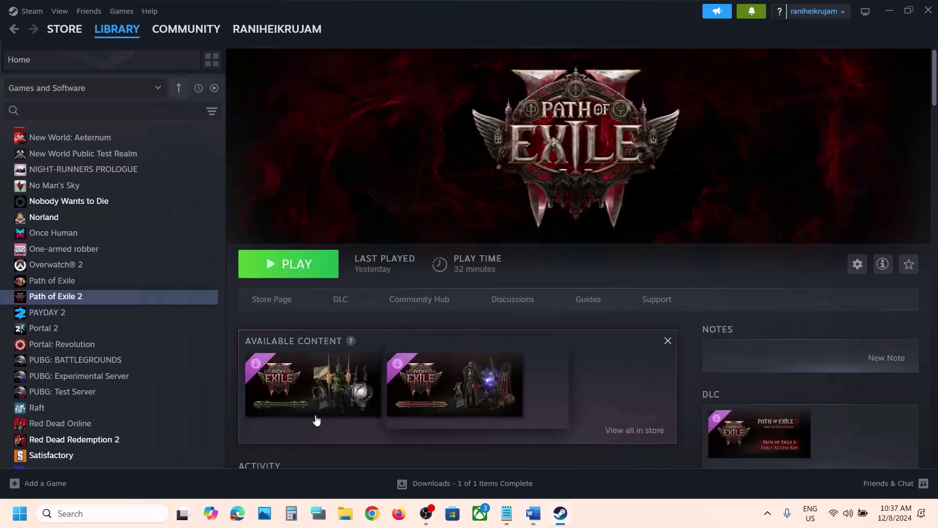
left_click(345, 513)
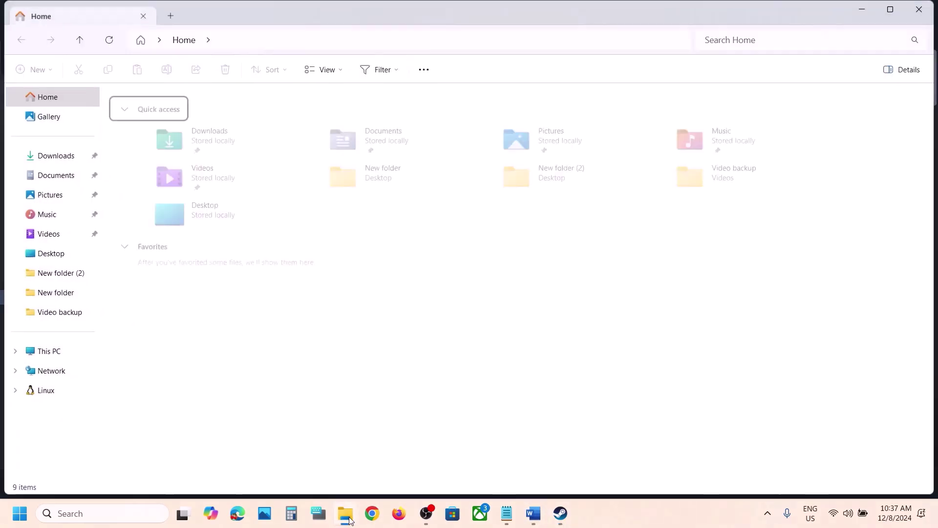
left_click(345, 513)
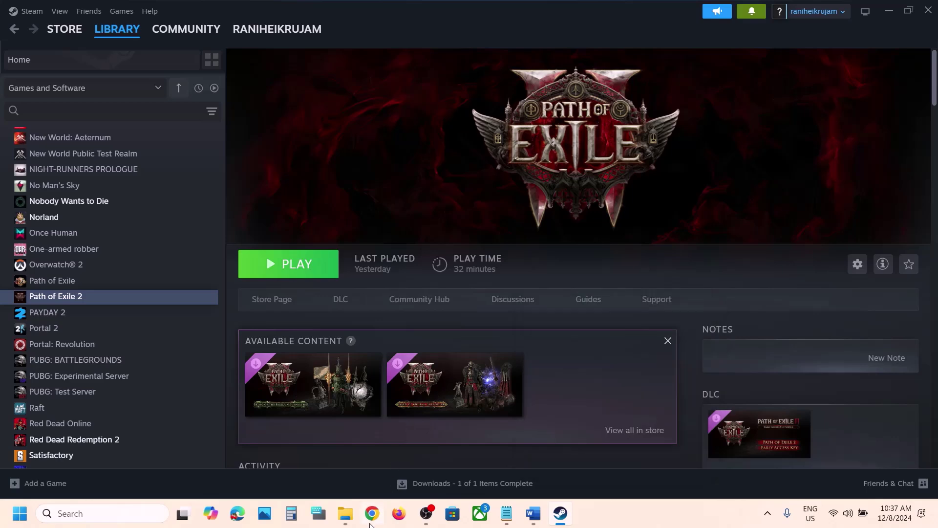
left_click(345, 513)
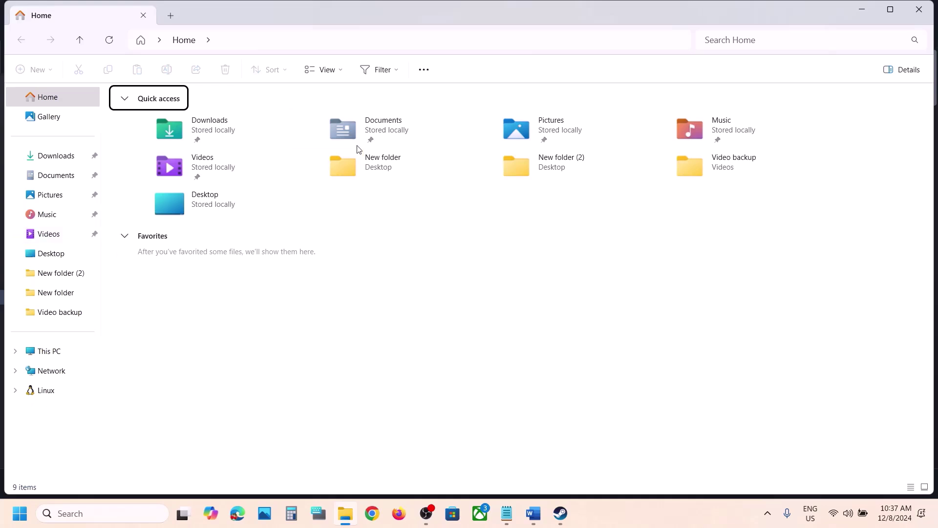
Open poe2_production_Config from Documents > My Games > Path of Exile 2 in Notepad.
left_click(54, 180)
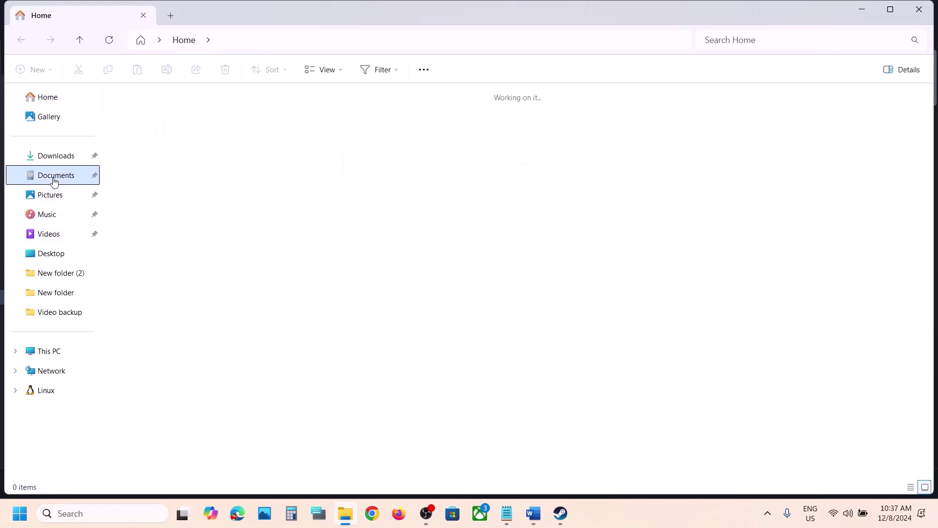
double_click(289, 122)
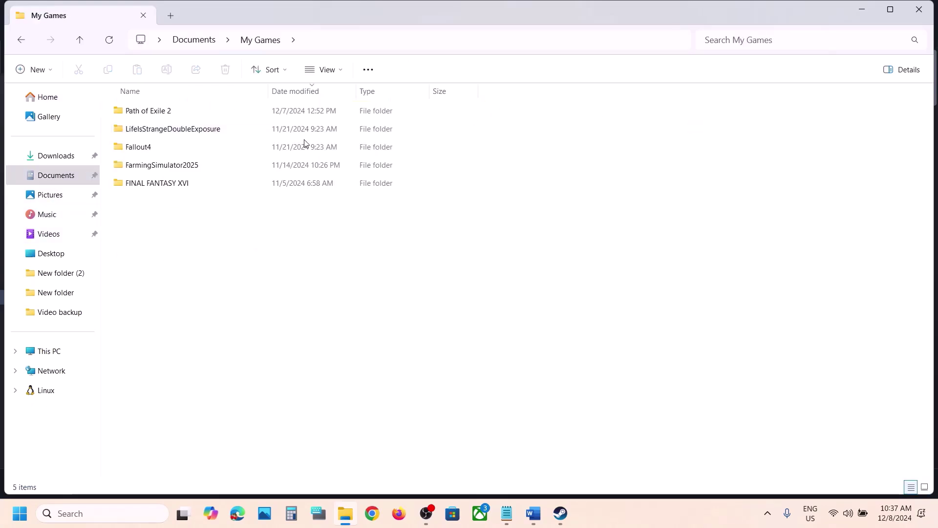
left_click(177, 119)
double_click(200, 118)
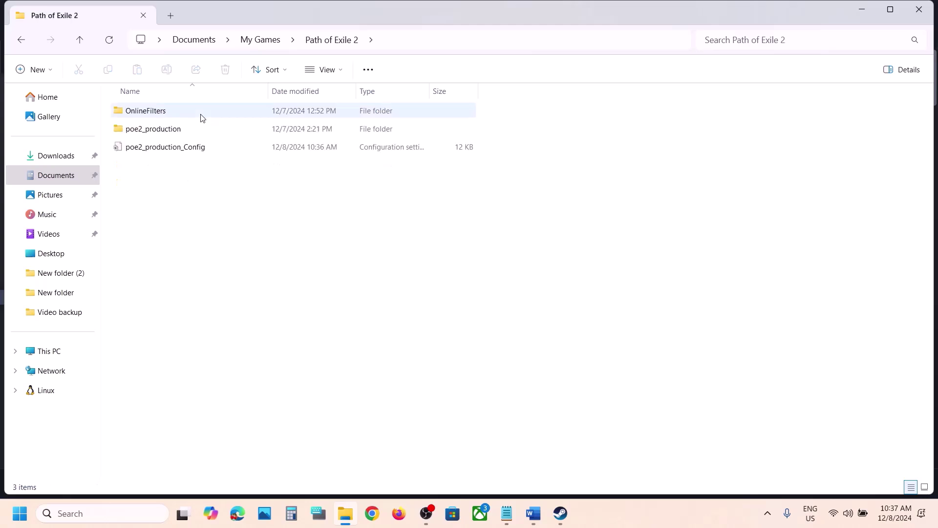
left_click(174, 148)
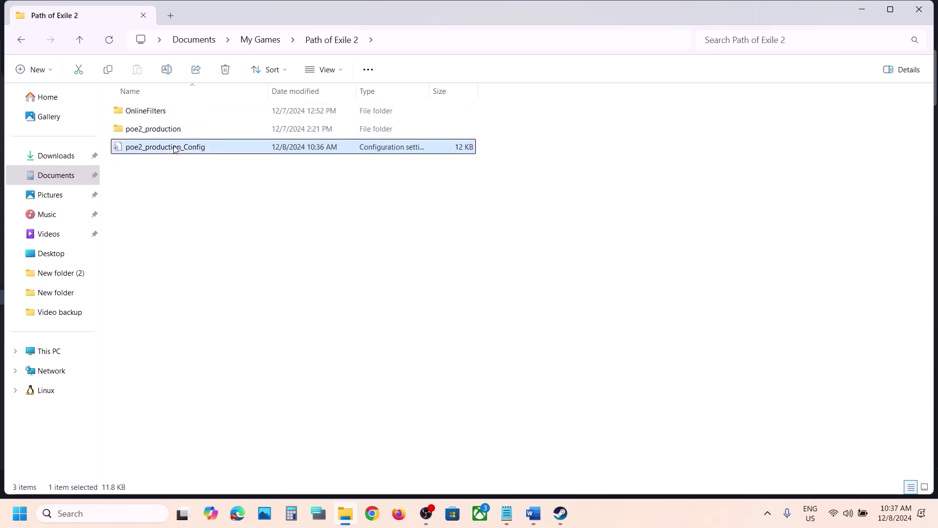
right_click(174, 148)
mouse_move(283, 213)
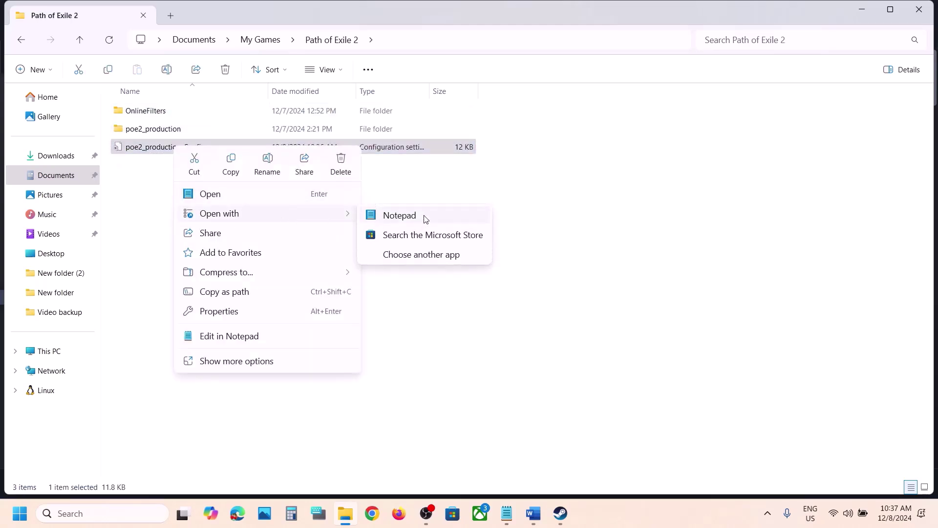
left_click(425, 219)
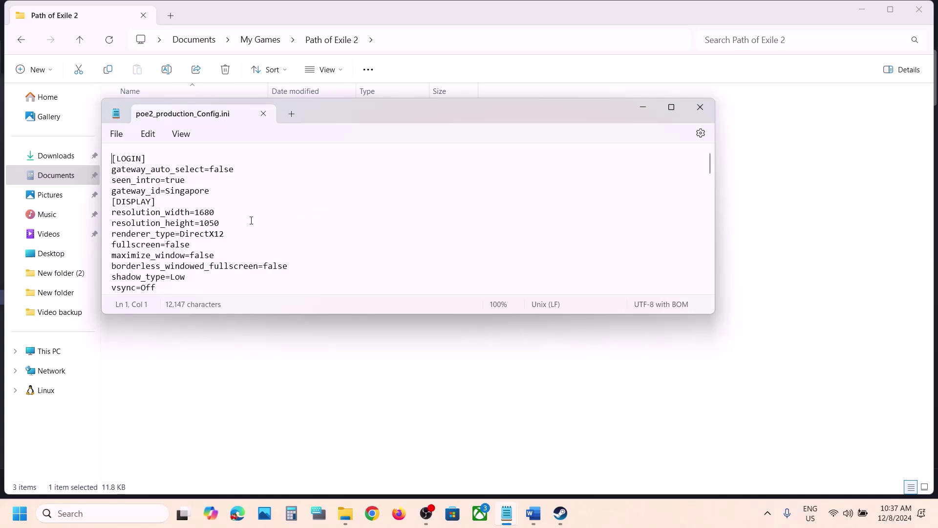
Change renderer_type from DirectX12 to DirectX11 and save the config.
left_click(226, 233)
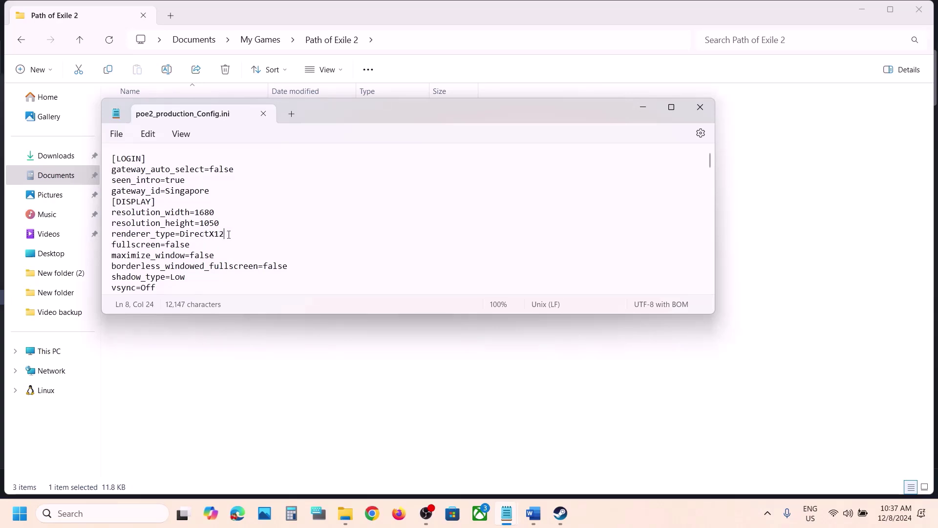
key("BackSpace")
left_click(117, 135)
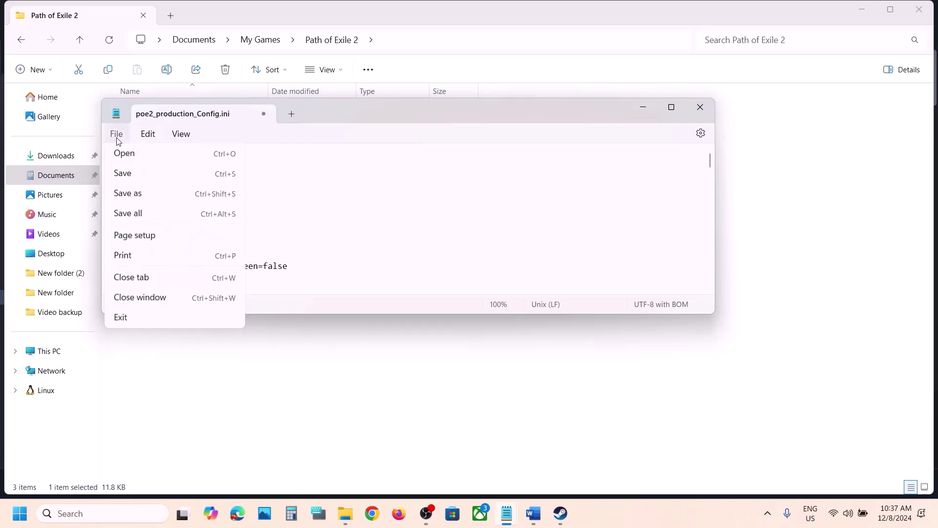
left_click(141, 221)
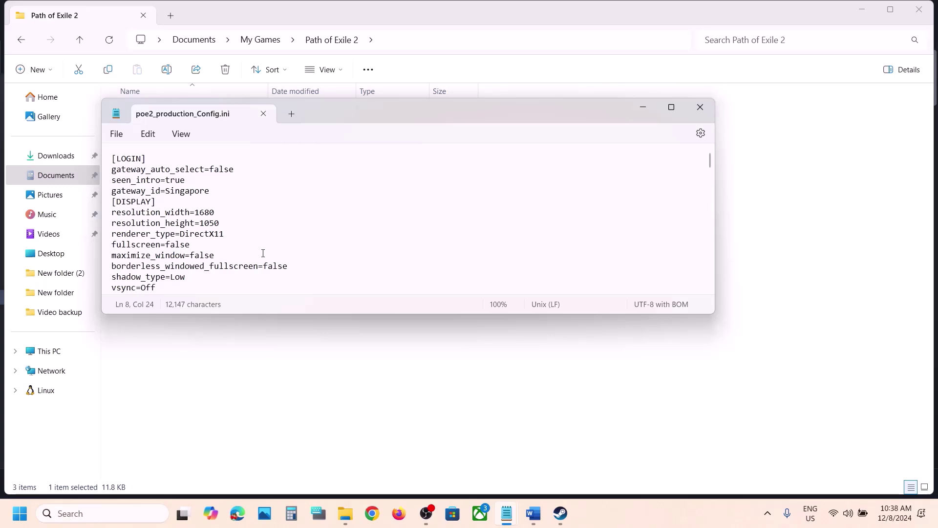
Replace the DirectX11 value with vulkan, save, and return to the Word notes.
left_click_drag(229, 233, 184, 237)
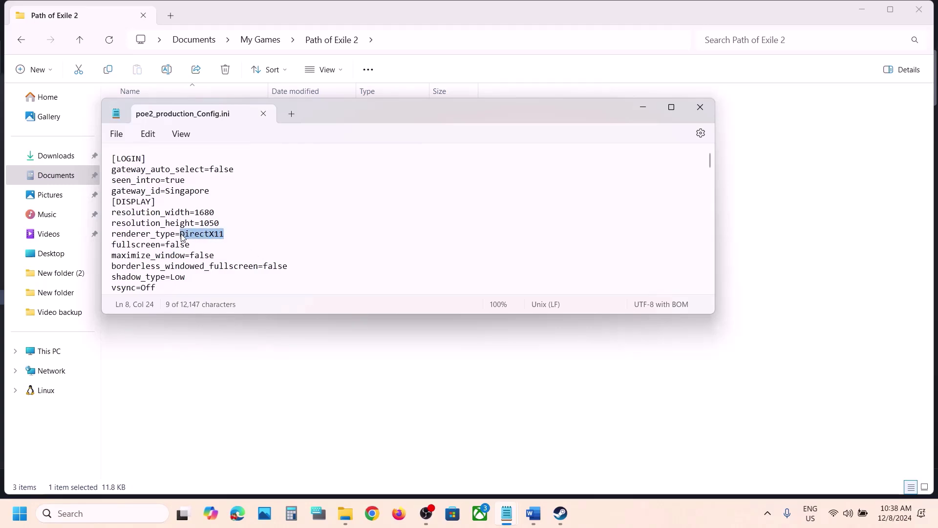
key("BackSpace")
type("vulkan")
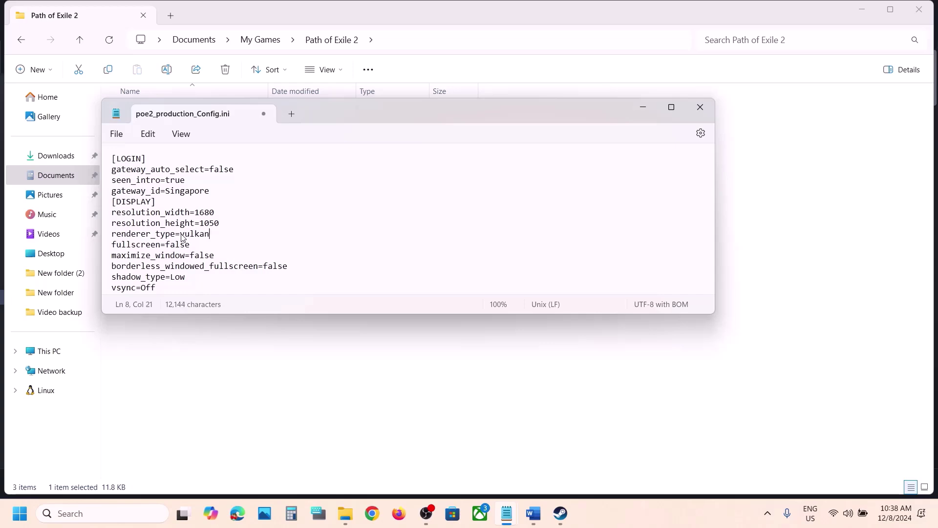
left_click(116, 134)
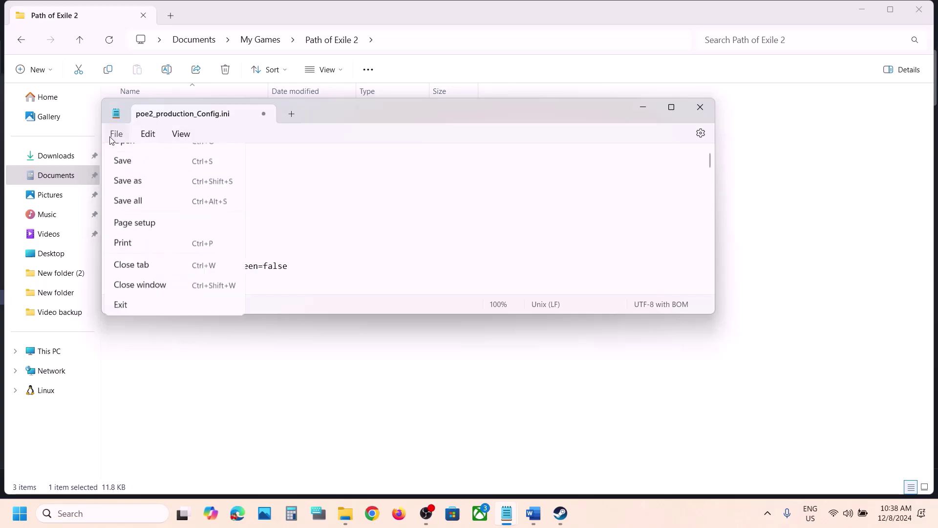
left_click(128, 216)
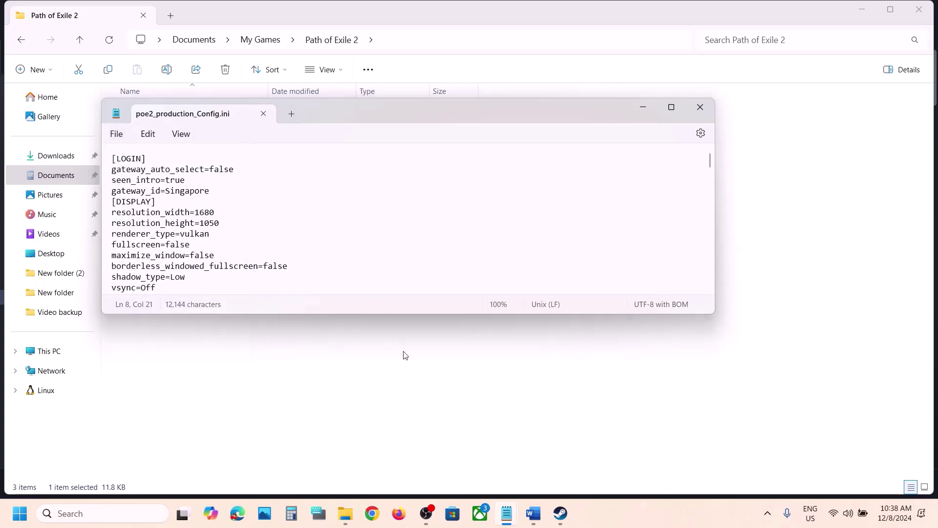
left_click(533, 513)
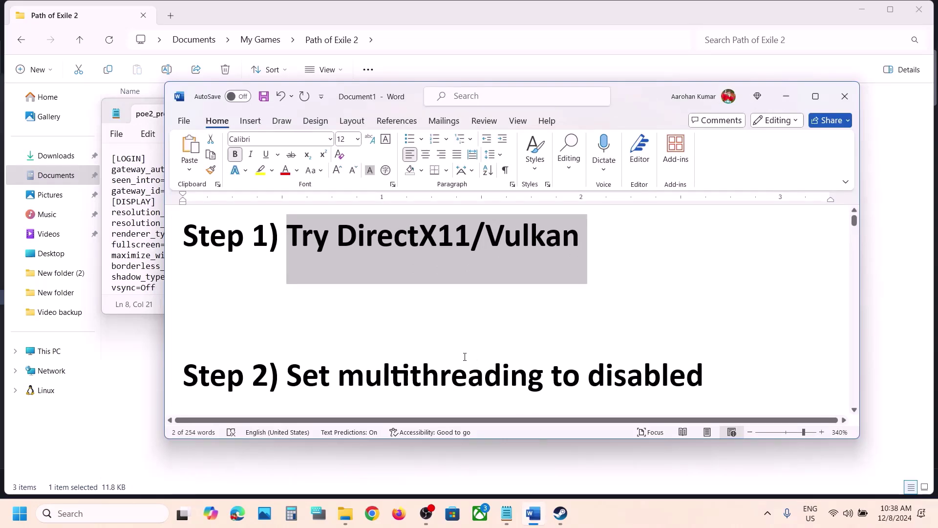
Read Step 2 in the notes and find the multithreading setting in the config.
scroll(464, 356, "down", 1)
left_click_drag(339, 332, 704, 336)
left_click(786, 97)
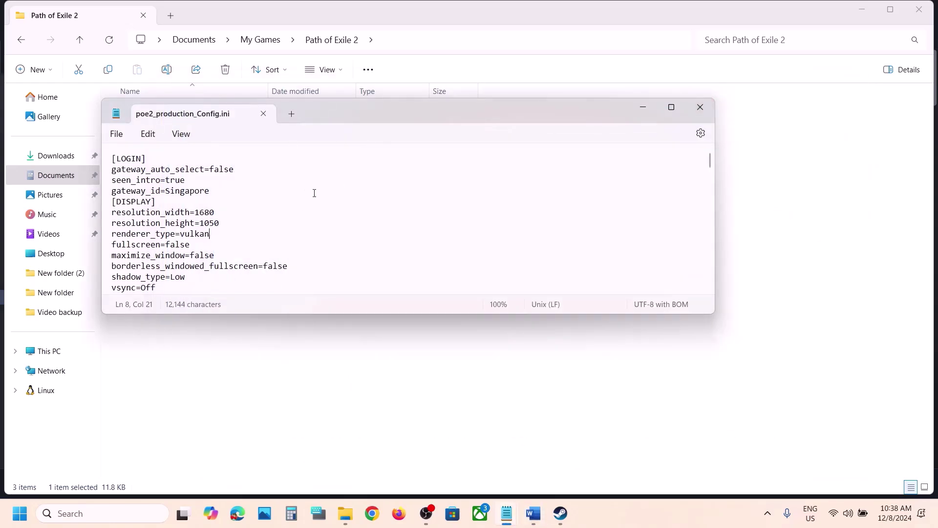
key("ctrl+f")
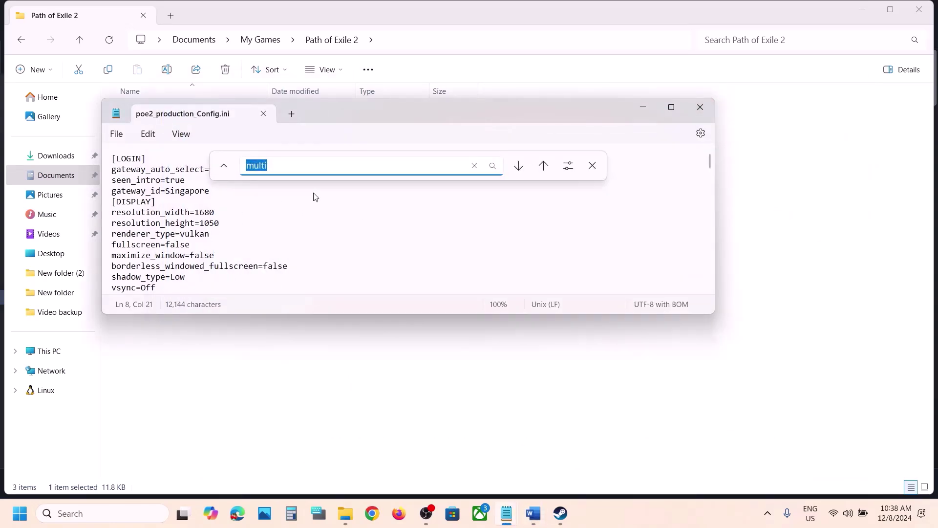
key("Return")
left_click(592, 166)
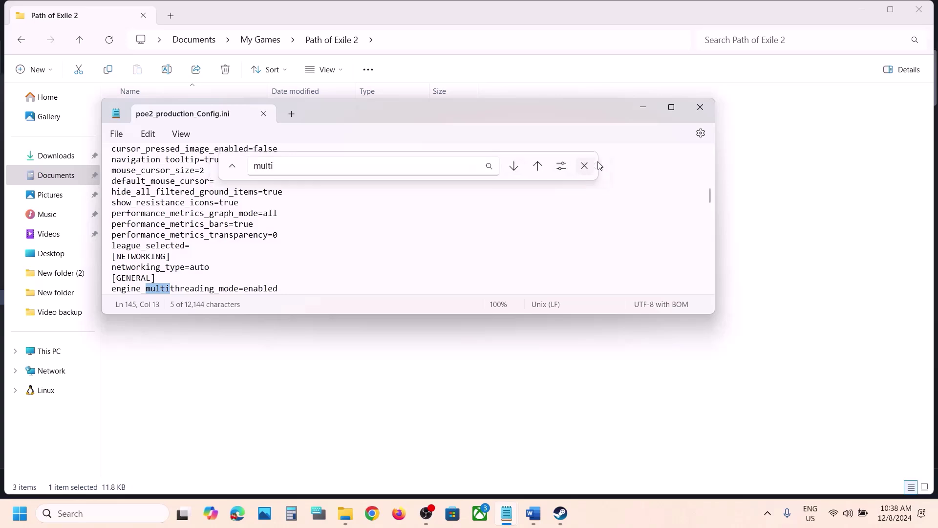
Change engine_multithreading_mode from enabled to disabled and save the file.
scroll(169, 271, "down", 1)
scroll(169, 271, "down", 1)
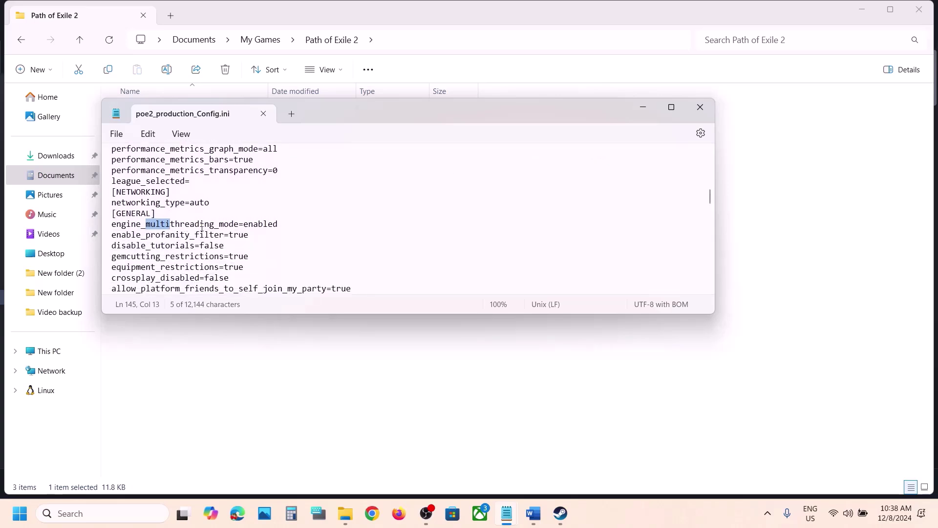
double_click(259, 224)
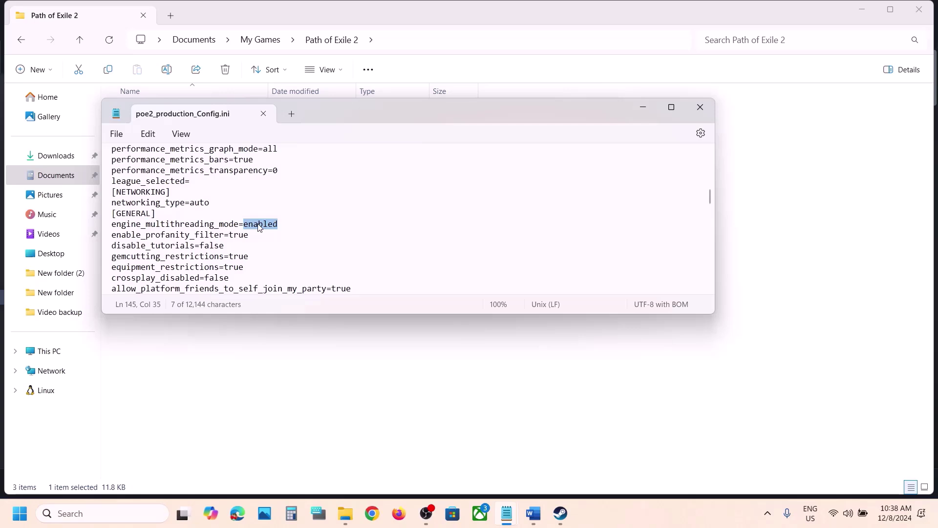
type("disab")
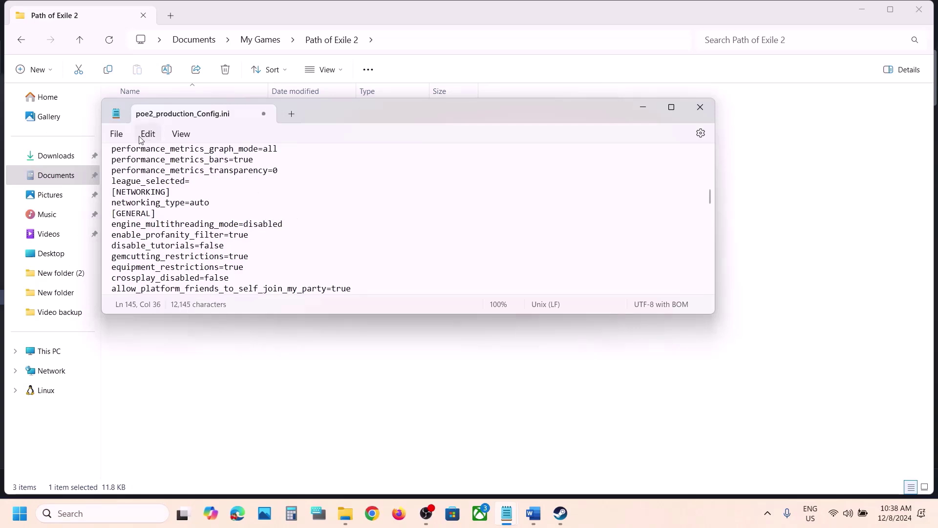
left_click(116, 133)
left_click(137, 223)
Maximize the Word notes and highlight Step 3 about deleting the config file.
left_click(533, 513)
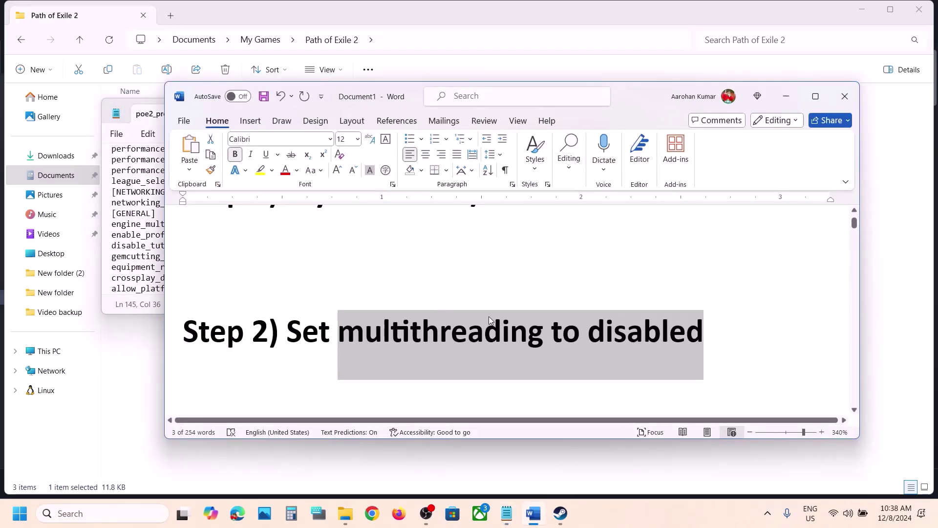
left_click(815, 96)
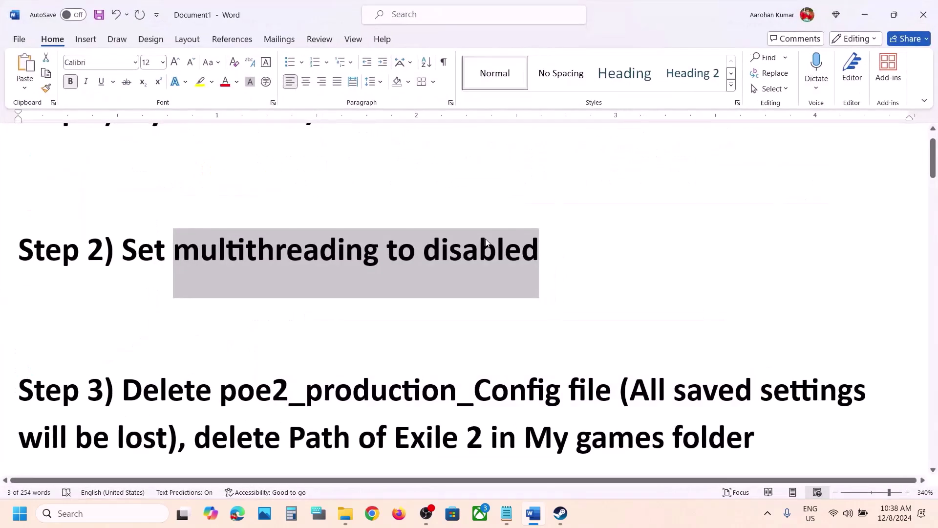
scroll(486, 242, "up", 1)
scroll(486, 238, "down", 5)
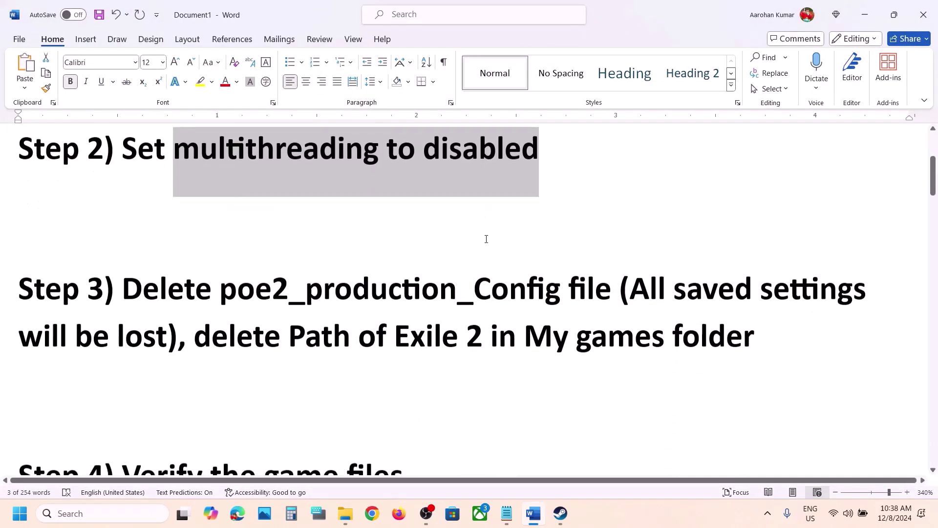
scroll(287, 277, "up", 2)
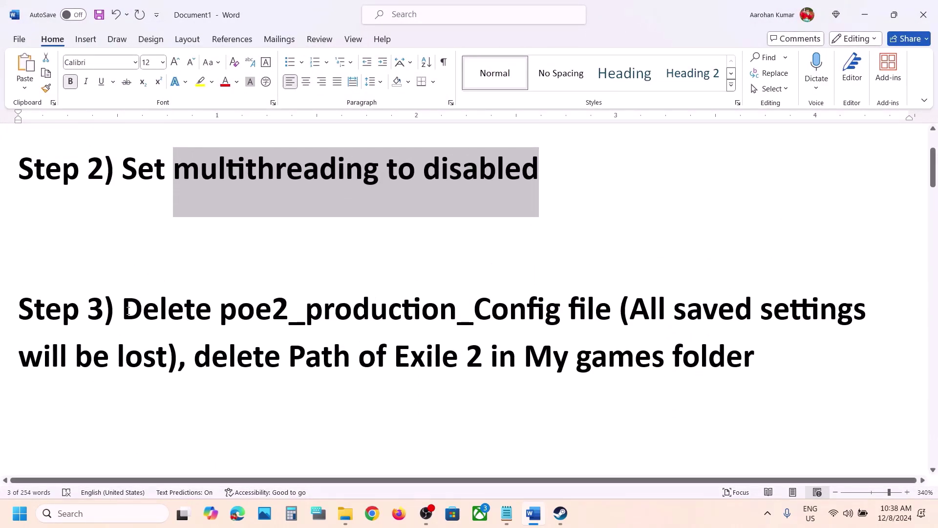
left_click_drag(126, 311, 167, 360)
Close the config in Notepad and delete poe2_production_Config from Documents > My Games > Path of Exile 2.
left_click(863, 17)
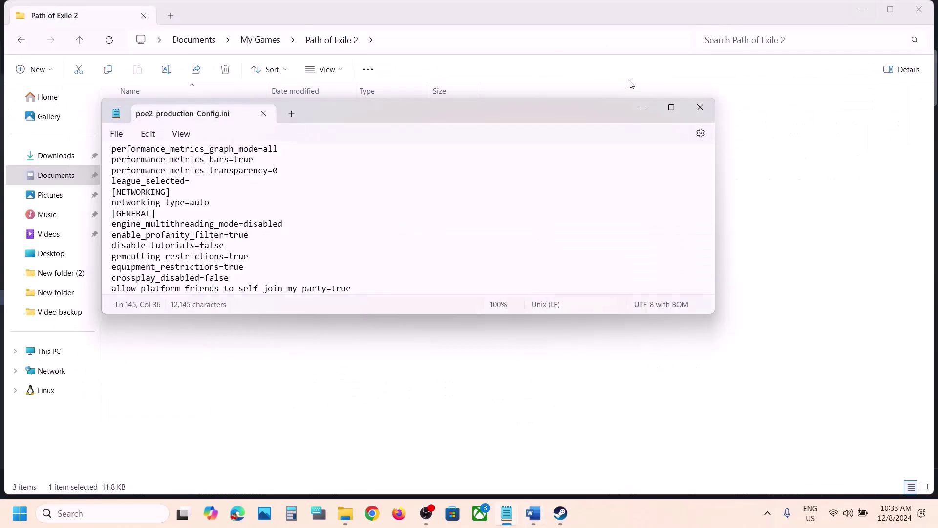
left_click(700, 106)
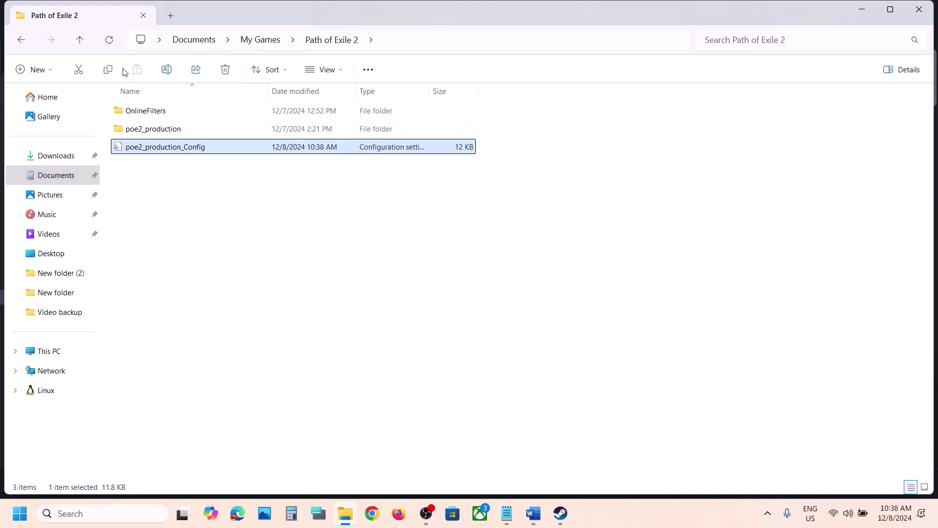
left_click(73, 176)
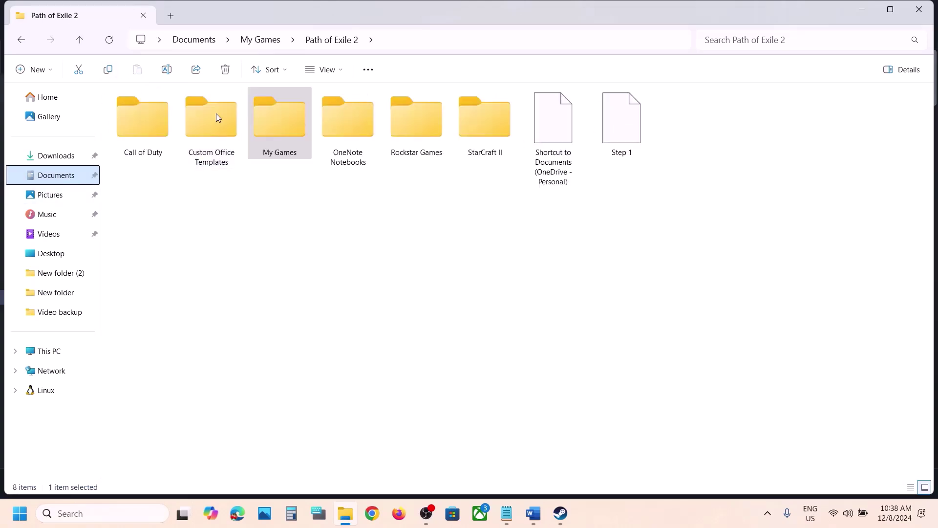
double_click(287, 121)
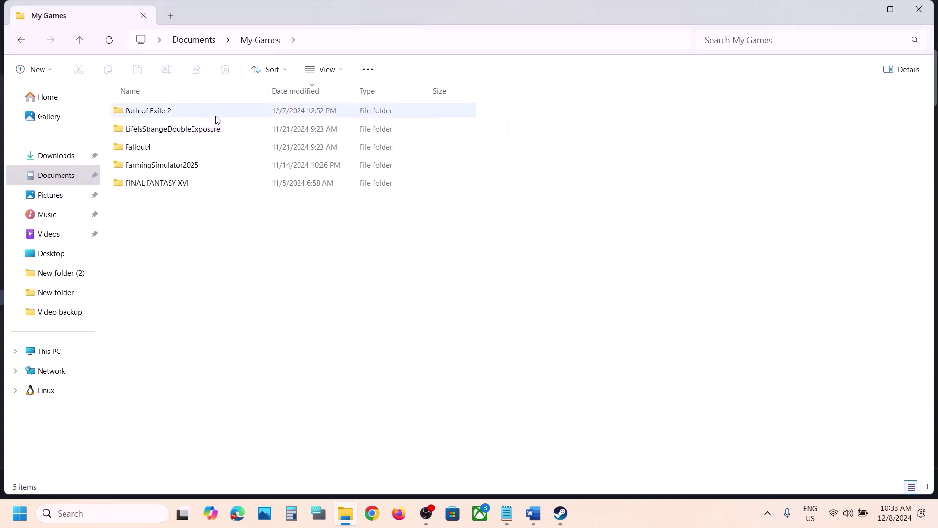
double_click(176, 112)
left_click(174, 147)
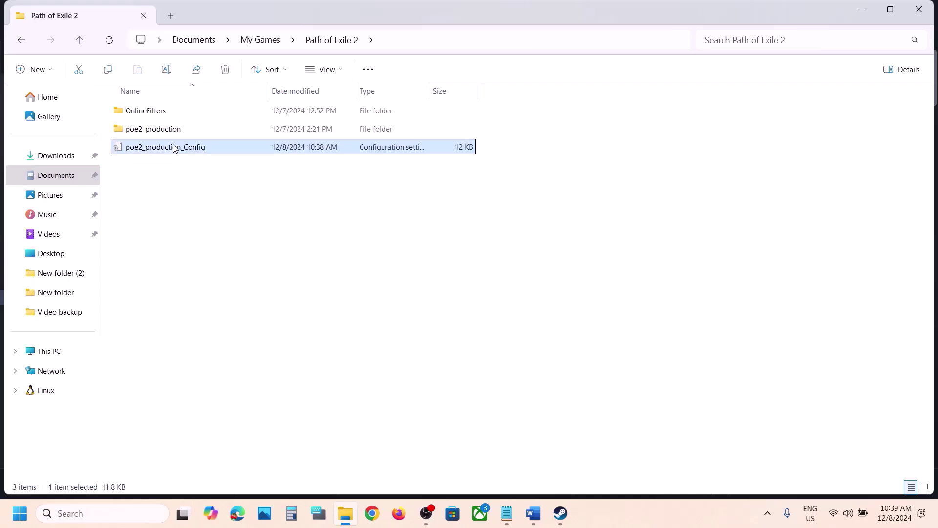
right_click(201, 151)
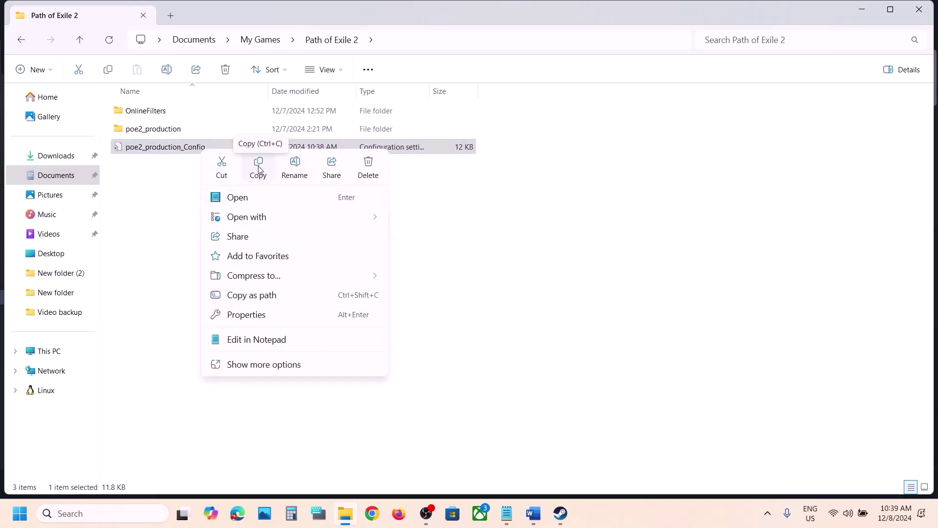
right_click(158, 150)
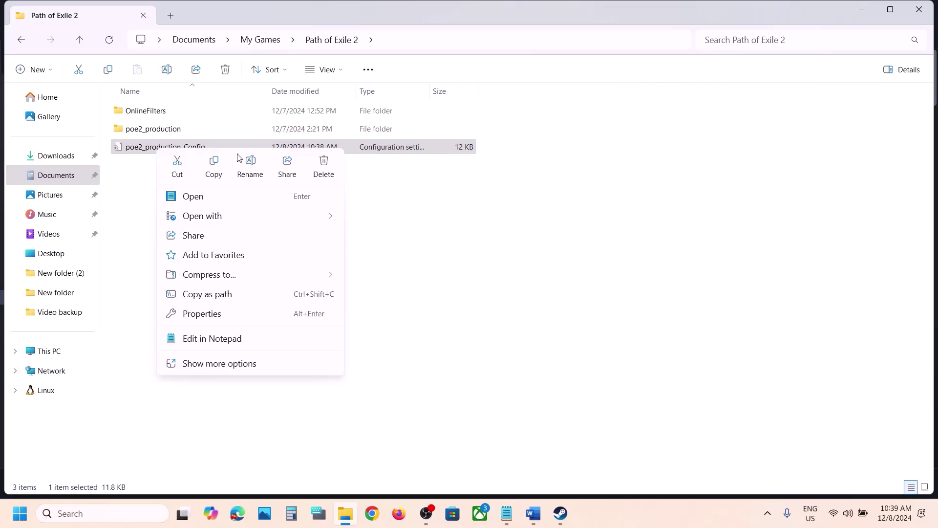
left_click(323, 168)
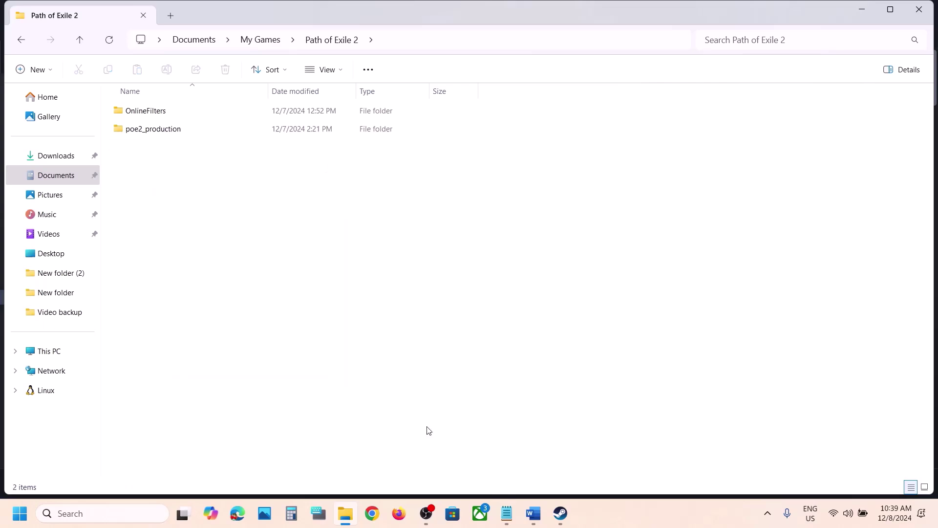
Highlight the Word step about deleting the Path of Exile 2 folder.
left_click(562, 520)
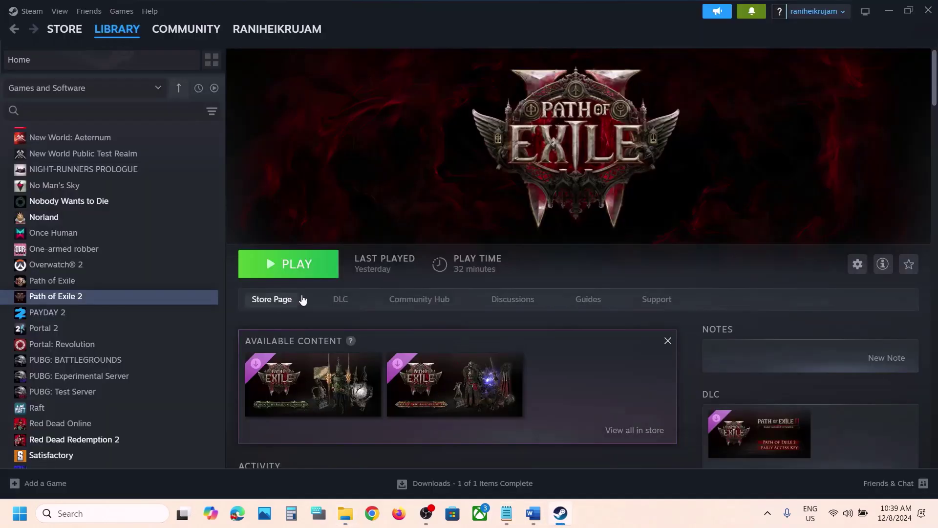
left_click(896, 13)
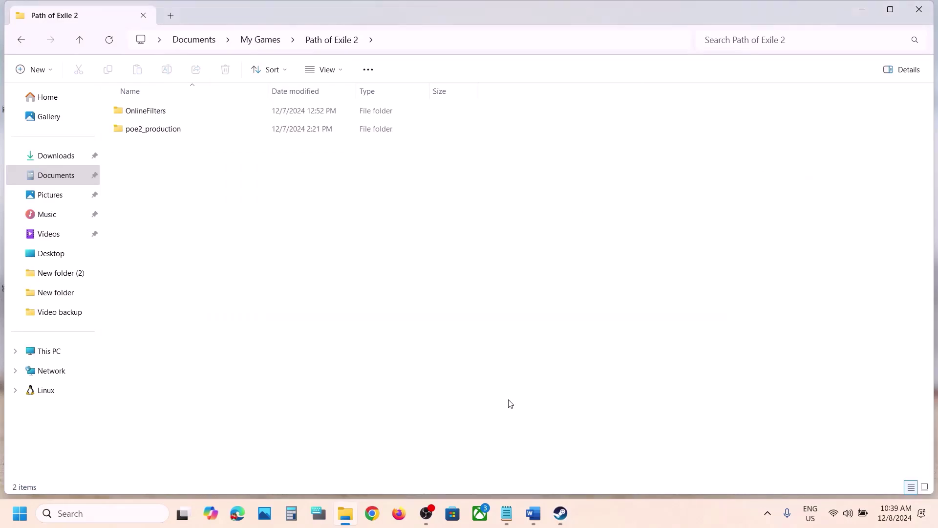
left_click(534, 511)
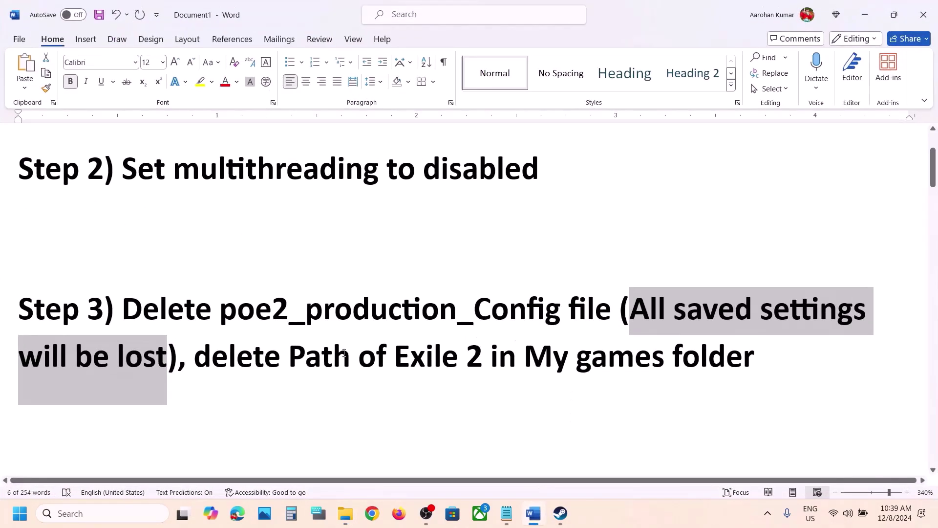
left_click_drag(196, 361, 754, 364)
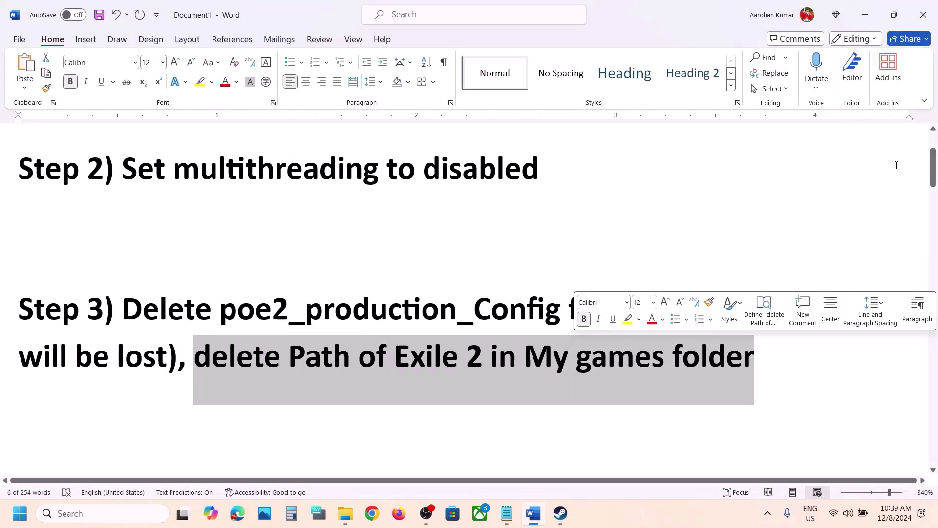
left_click(863, 14)
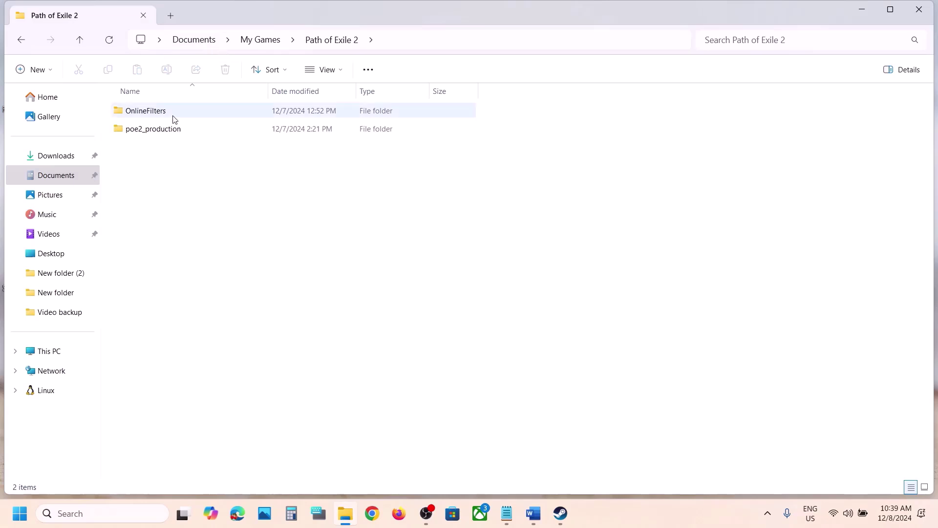
Go up to My Games and bring up the Path of Exile 2 folder's actions.
left_click_drag(315, 49, 129, 42)
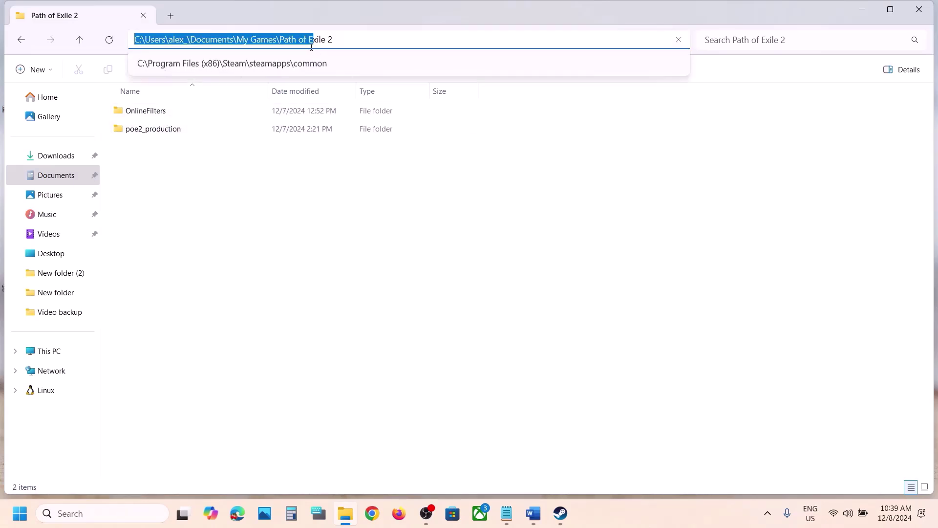
left_click(78, 41)
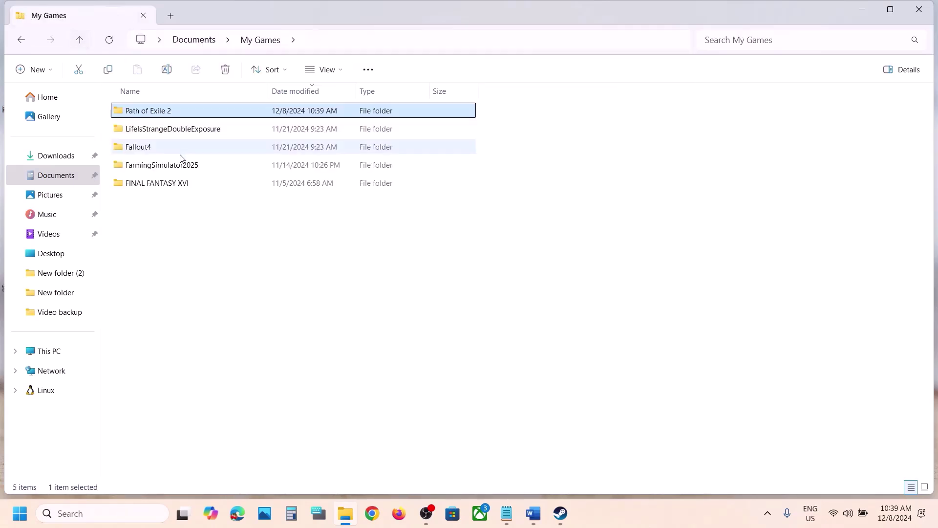
right_click(137, 111)
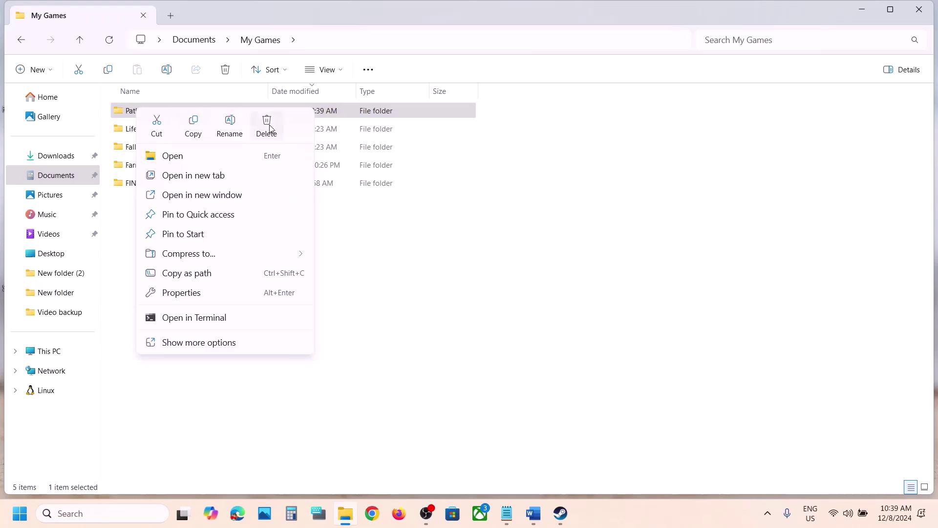
Cancel the folder deletion, read Step 4 'Verify the game files', and return to Steam.
left_click(384, 289)
left_click(557, 524)
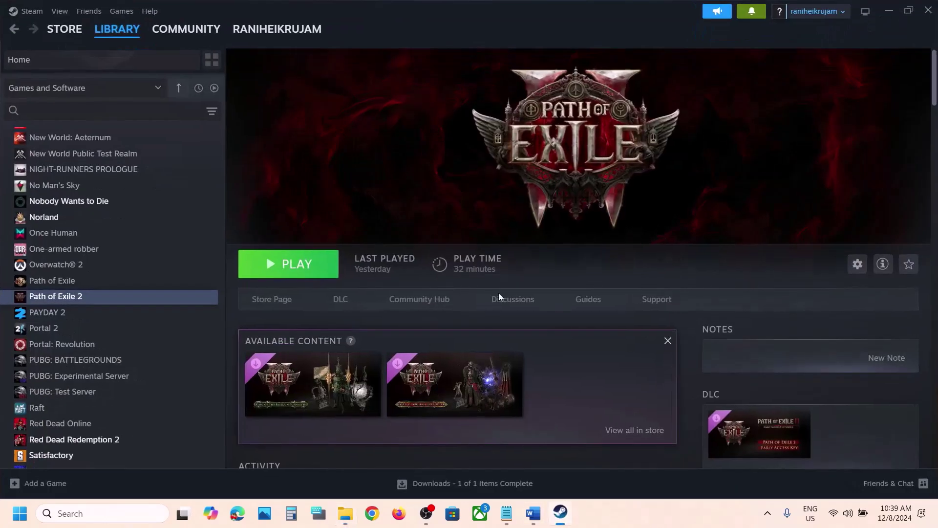
left_click(532, 513)
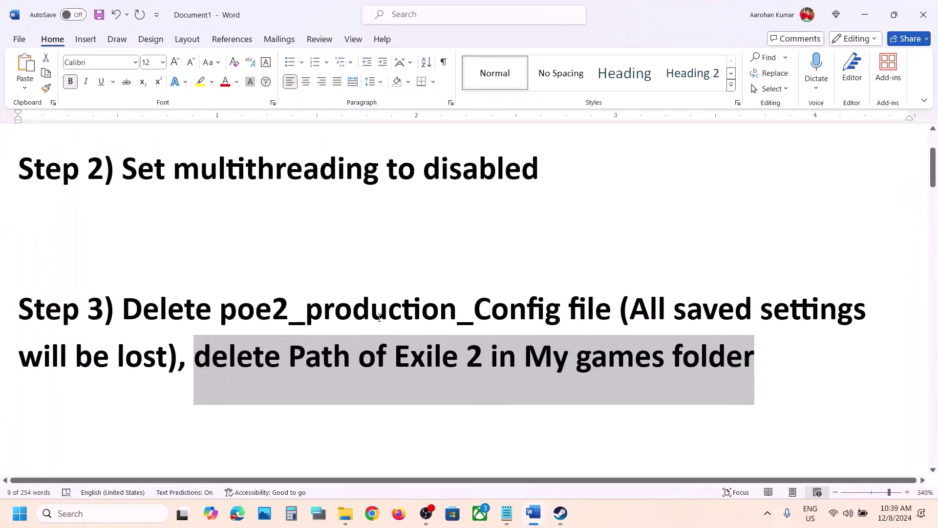
scroll(372, 318, "down", 3)
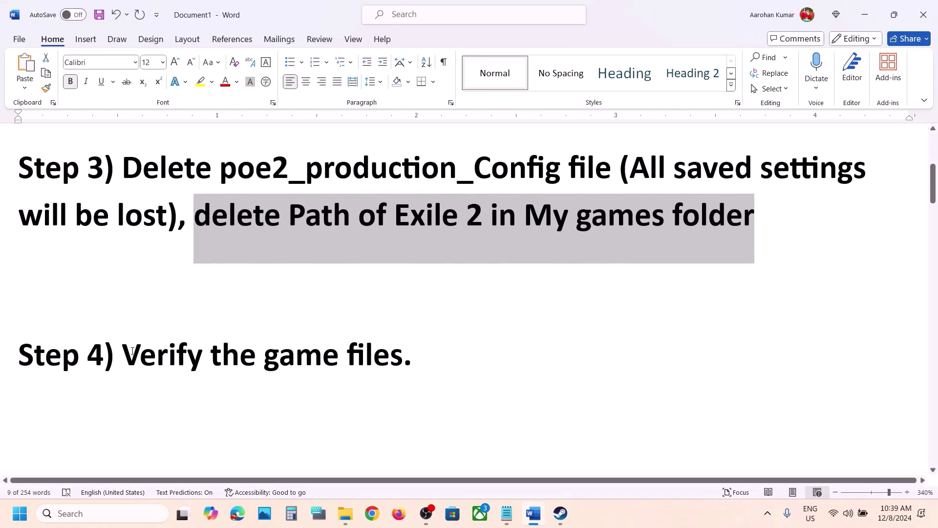
left_click_drag(372, 318, 433, 331)
left_click(410, 359)
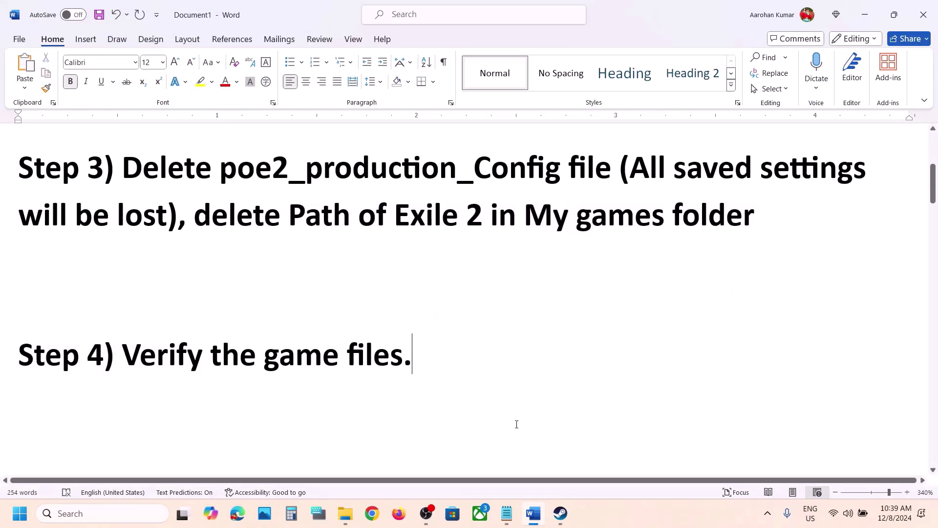
left_click(560, 513)
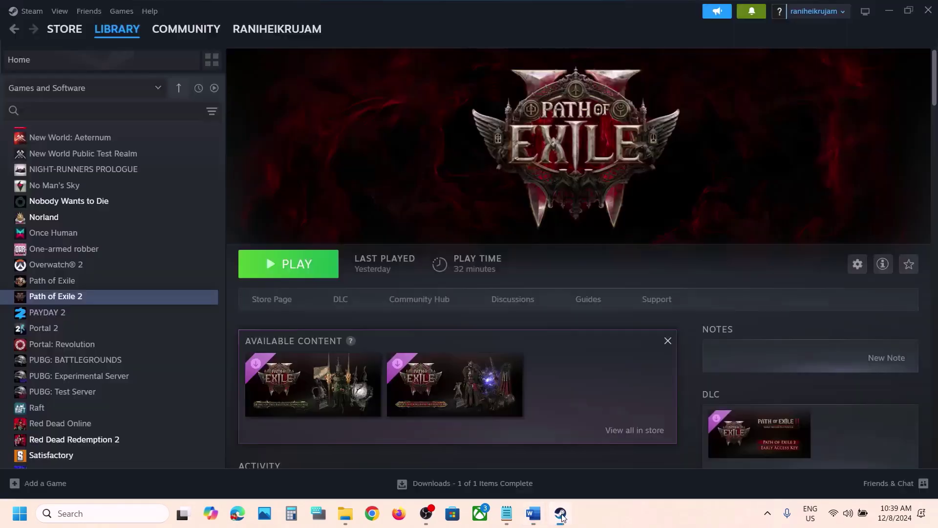
right_click(43, 298)
left_click(93, 395)
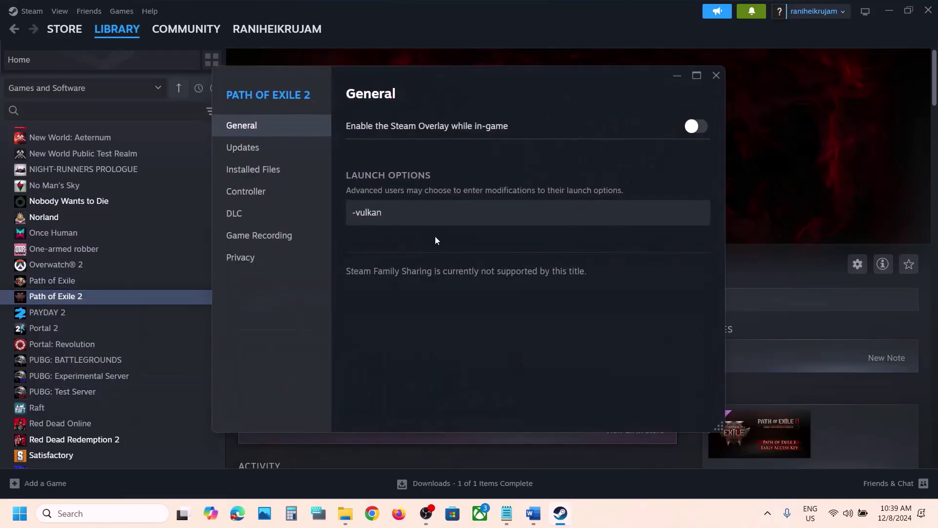
left_click(269, 169)
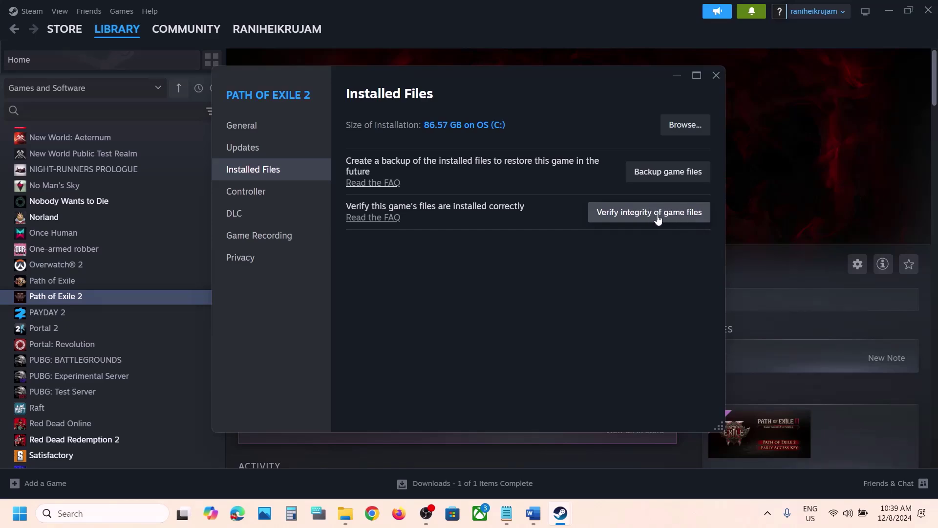
left_click(717, 76)
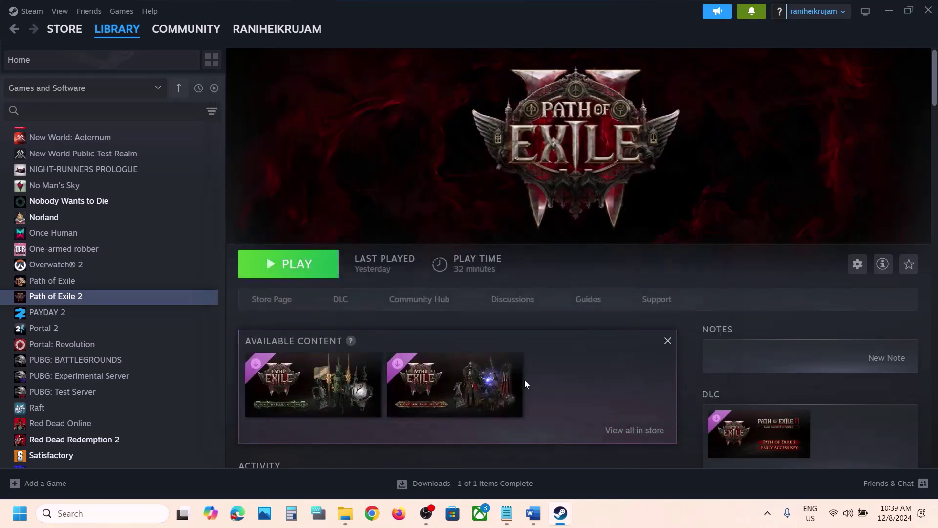
Review Step 5 in the Word fix-steps notes.
left_click(529, 503)
scroll(347, 326, "down", 5)
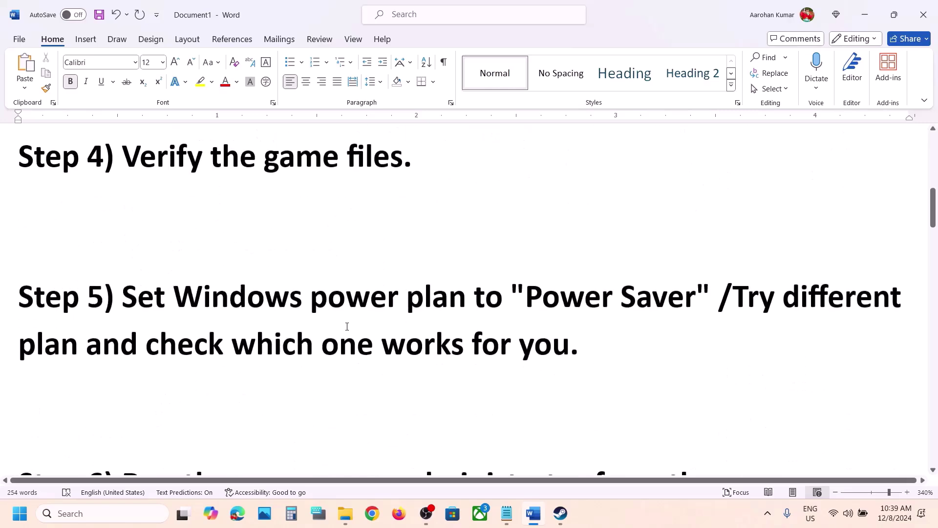
scroll(347, 326, "up", 1)
left_click_drag(198, 327, 558, 328)
left_click(494, 329)
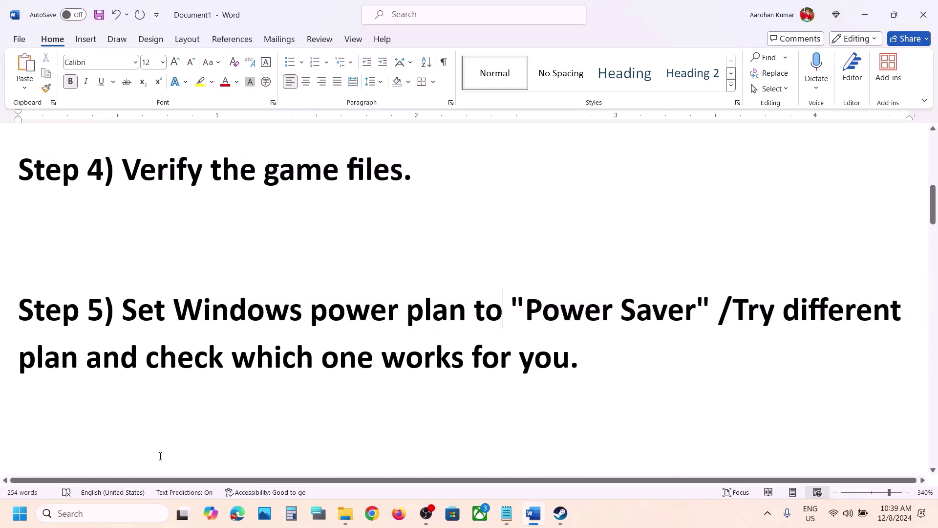
Open Control Panel's Hardware and Sound > Power Options and check the power saver reference image.
left_click(95, 511)
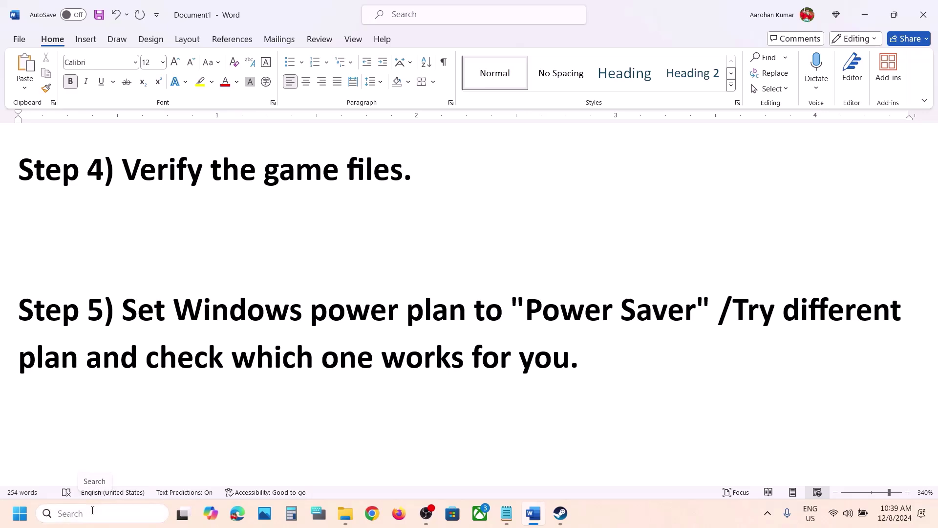
type("control panel")
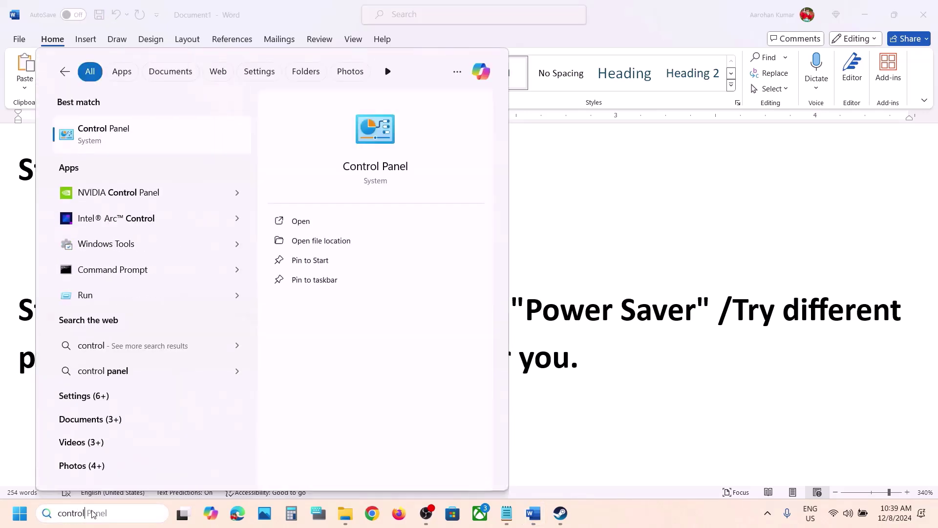
key("Return")
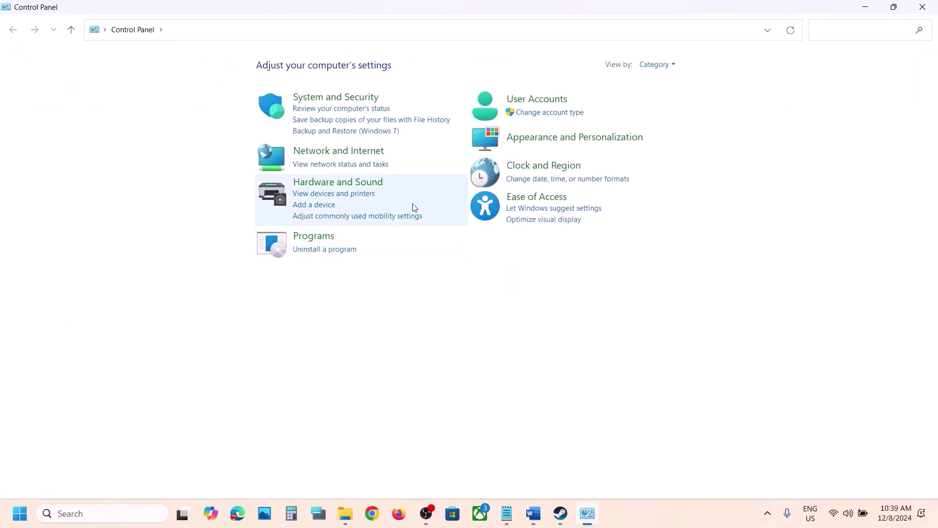
left_click(340, 187)
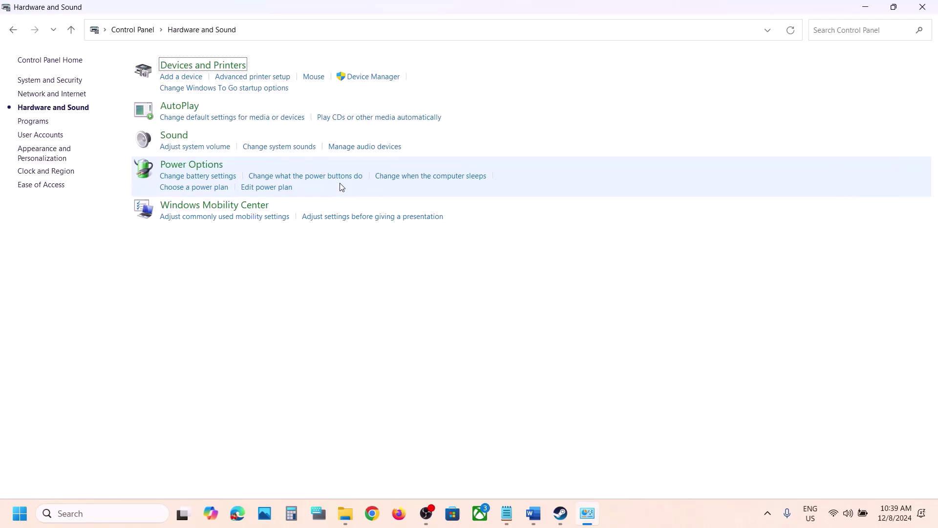
left_click(206, 170)
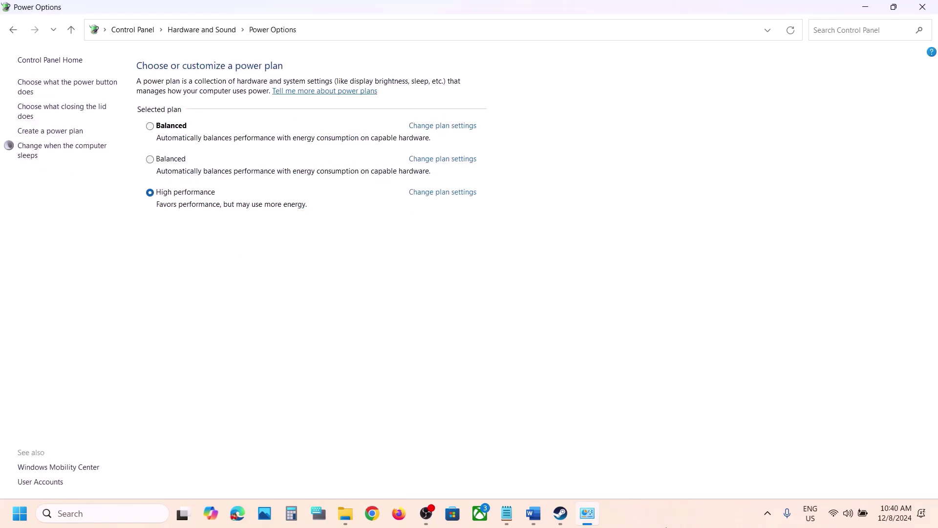
left_click(667, 523)
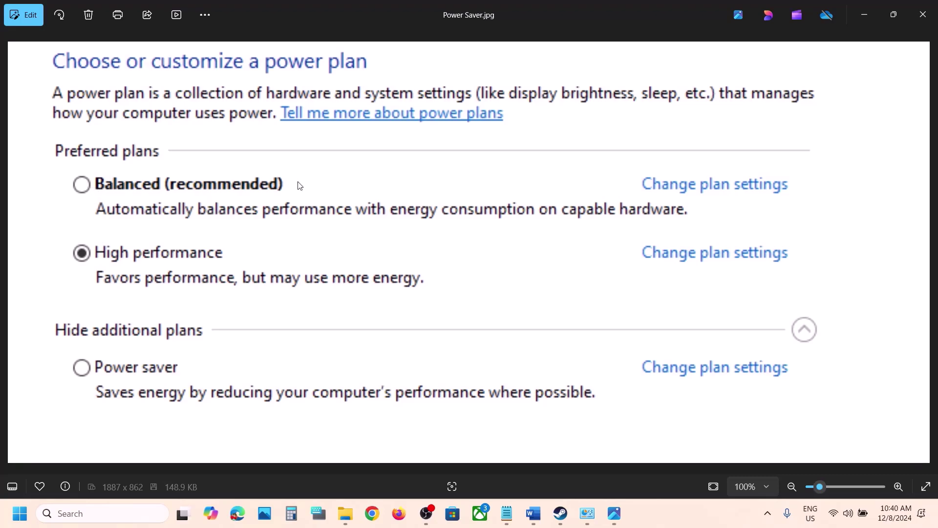
left_click(923, 10)
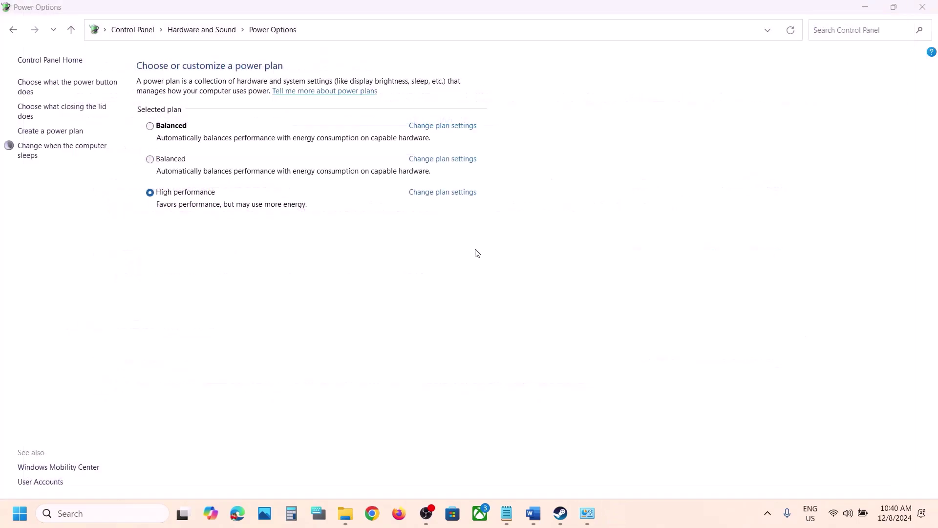
Highlight Step 6 about administrator mode in the Word notes.
left_click(533, 514)
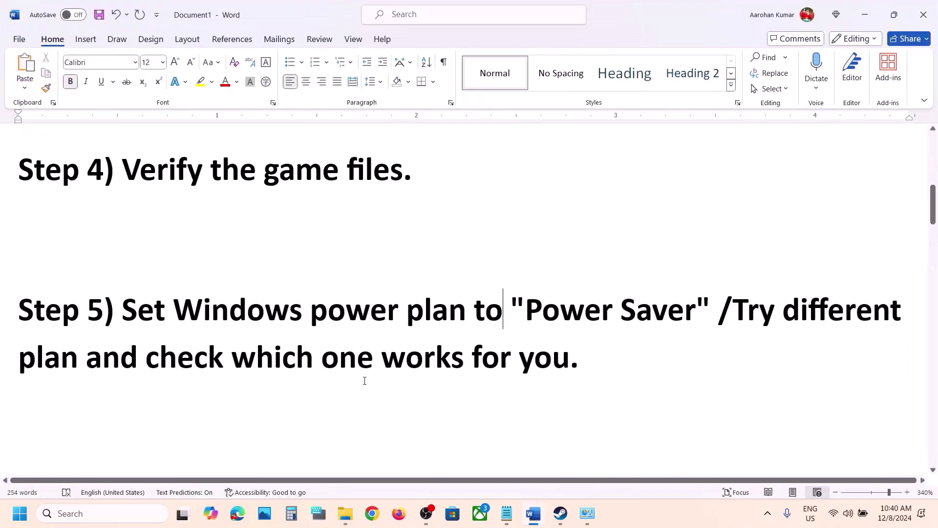
scroll(365, 379, "down", 3)
scroll(365, 380, "down", 1)
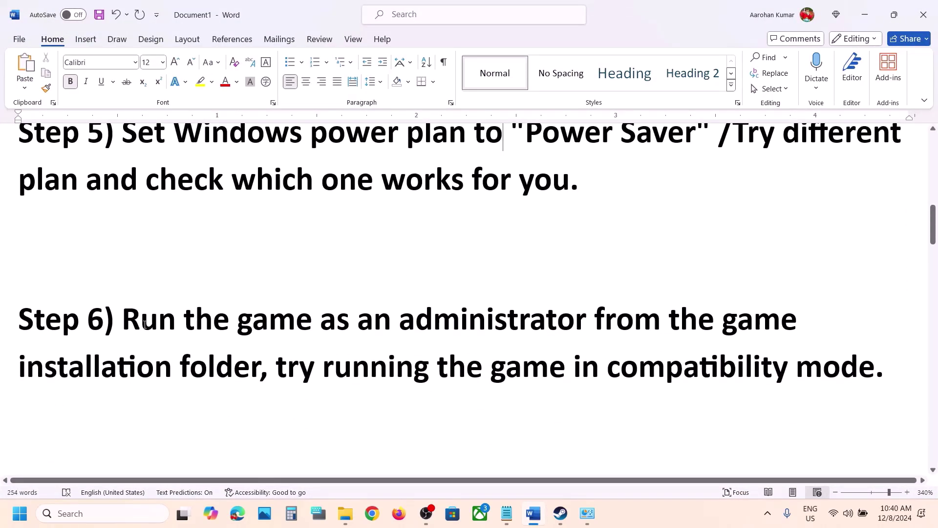
left_click_drag(144, 324, 274, 383)
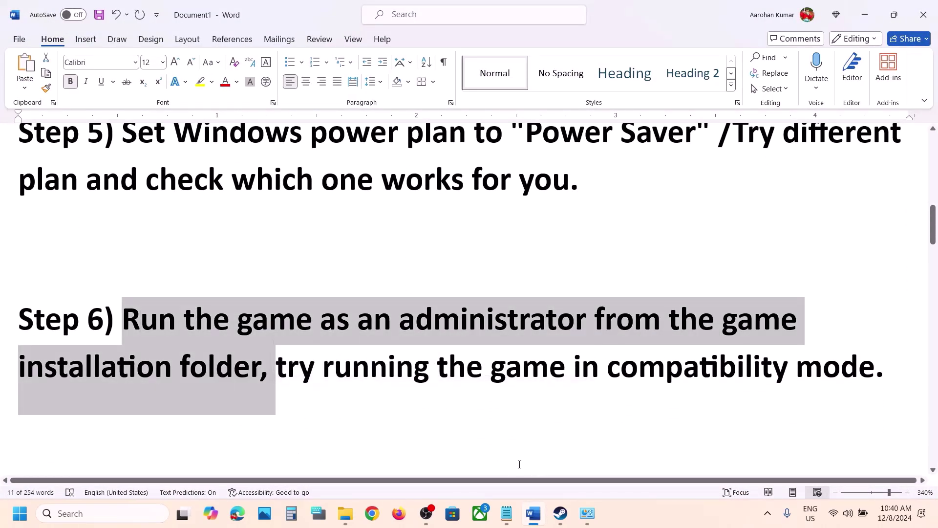
Browse Path of Exile 2's local files from the Steam library via Manage.
left_click(560, 513)
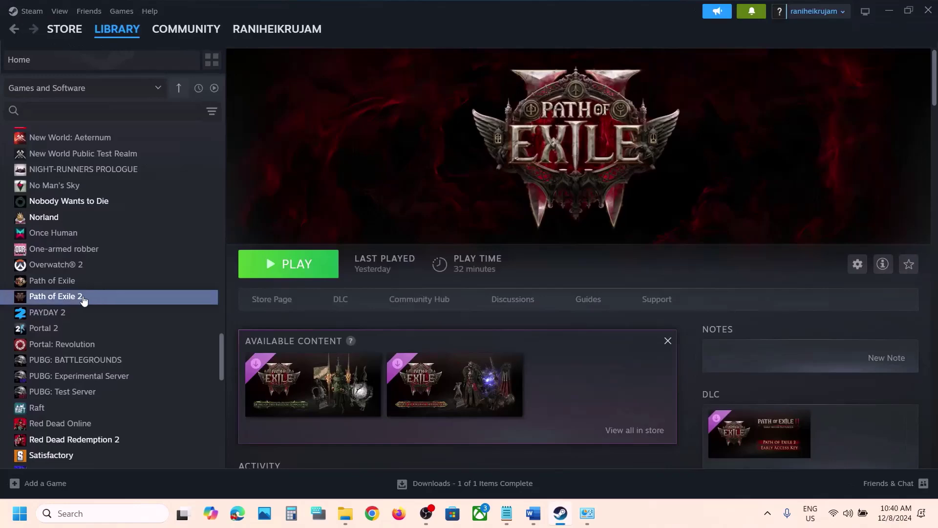
right_click(83, 299)
mouse_move(132, 350)
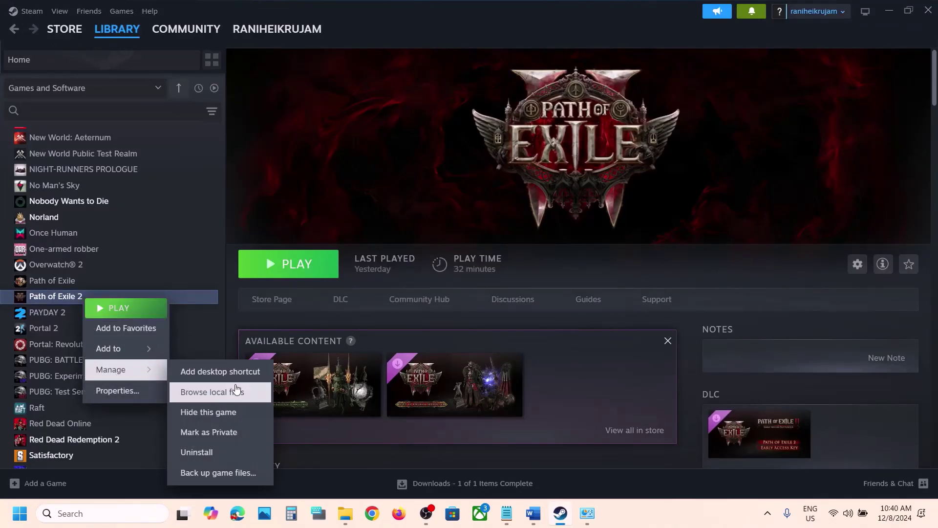
left_click(225, 396)
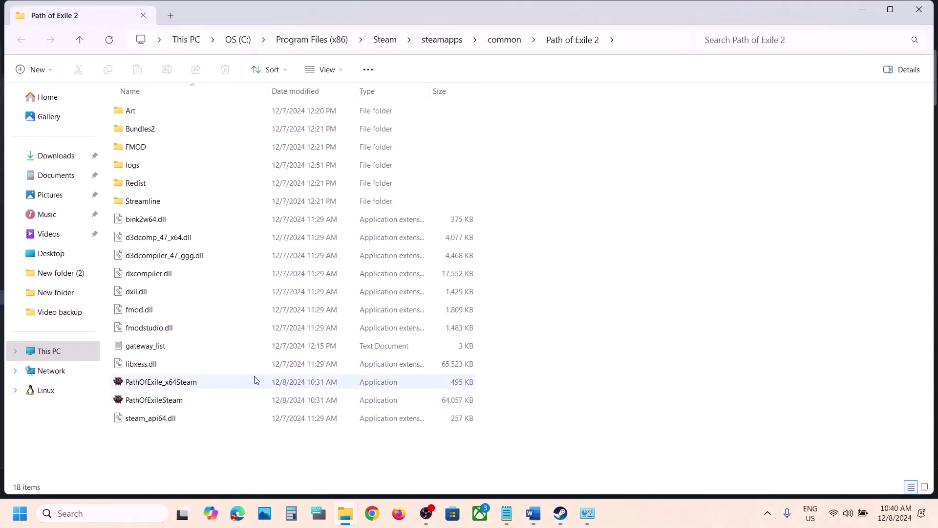
Set PathOfExile_x64Steam to run in Windows 8 compatibility mode via its Properties and apply.
left_click(174, 385)
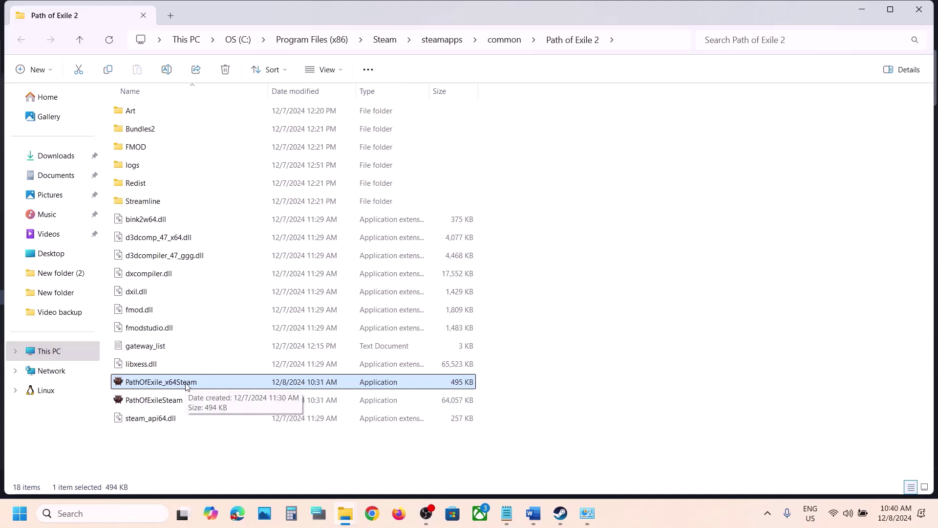
left_click(167, 404)
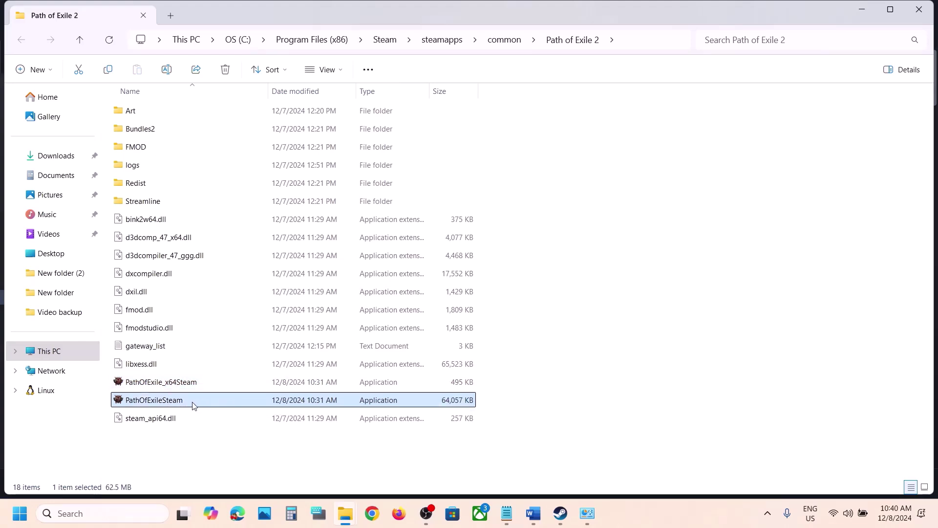
left_click(184, 383)
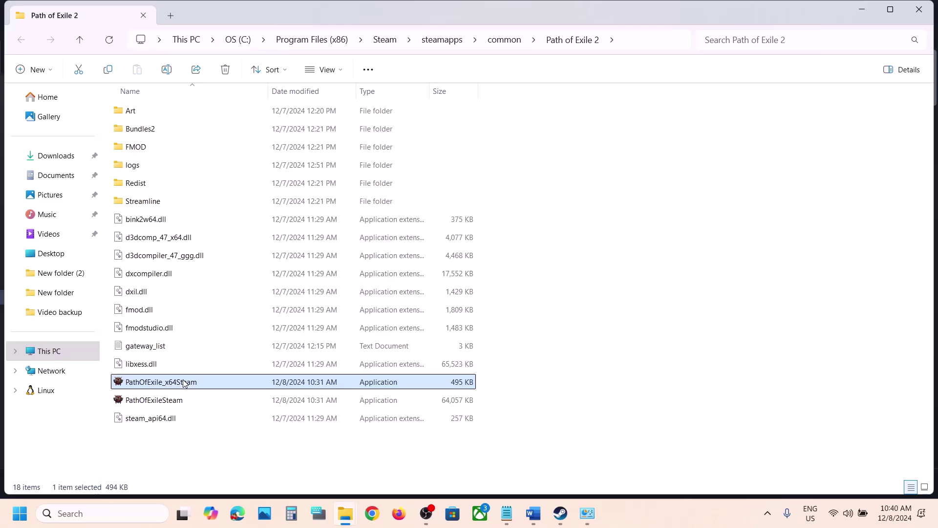
right_click(184, 383)
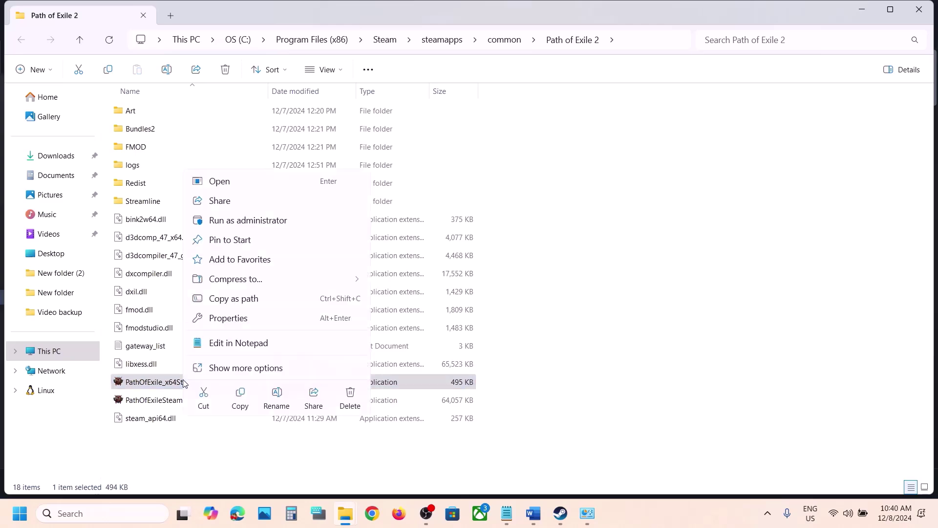
left_click(242, 318)
left_click_drag(322, 168, 377, 122)
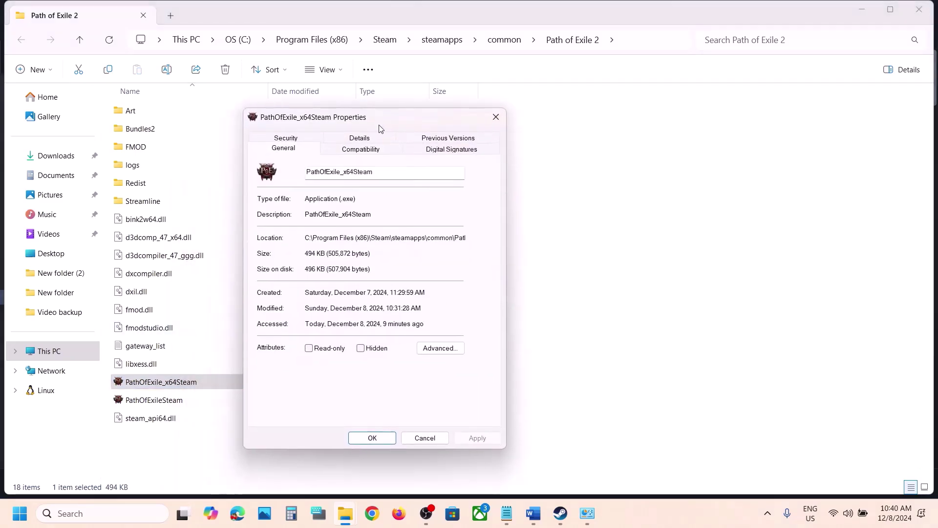
left_click(367, 150)
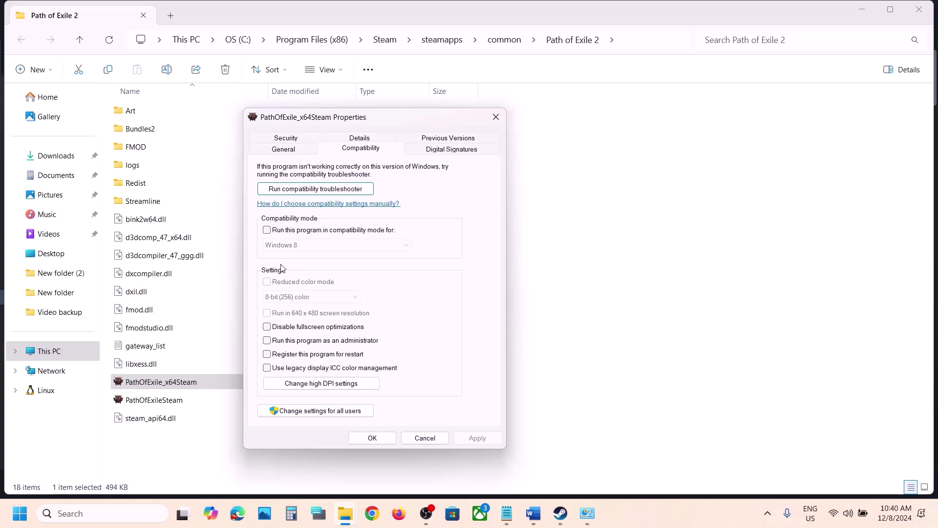
left_click(267, 230)
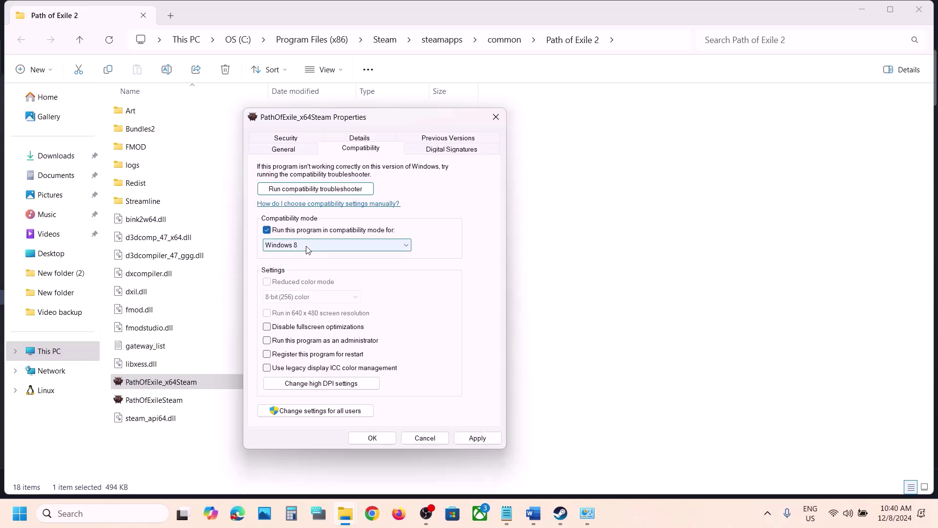
left_click(477, 438)
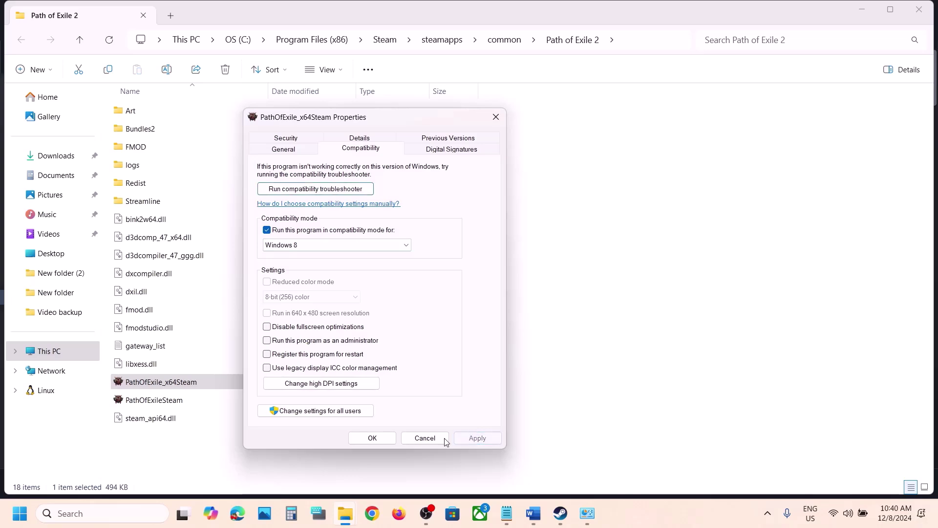
left_click(386, 441)
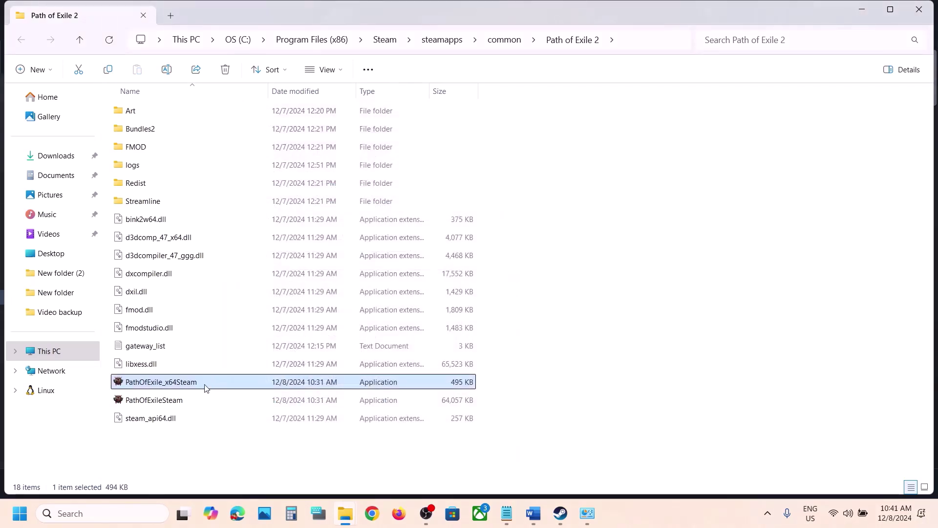
Set PathOfExile_x64Steam to Windows 8 compatibility, running as administrator, and apply.
right_click(205, 388)
left_click(267, 324)
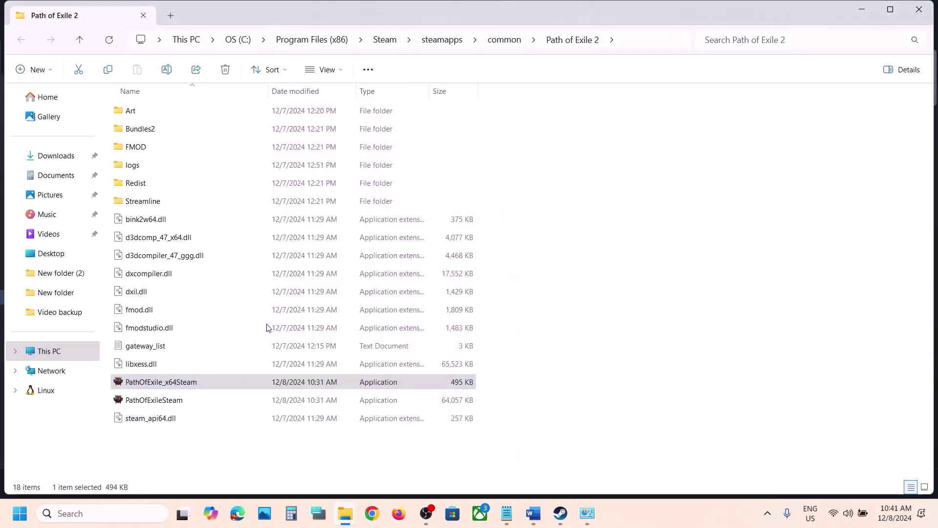
left_click(321, 198)
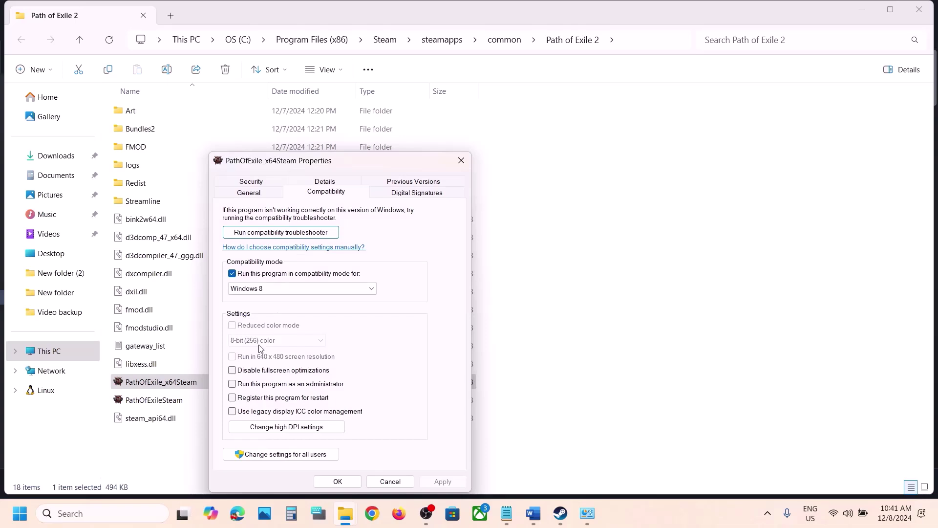
left_click(254, 292)
left_click(259, 323)
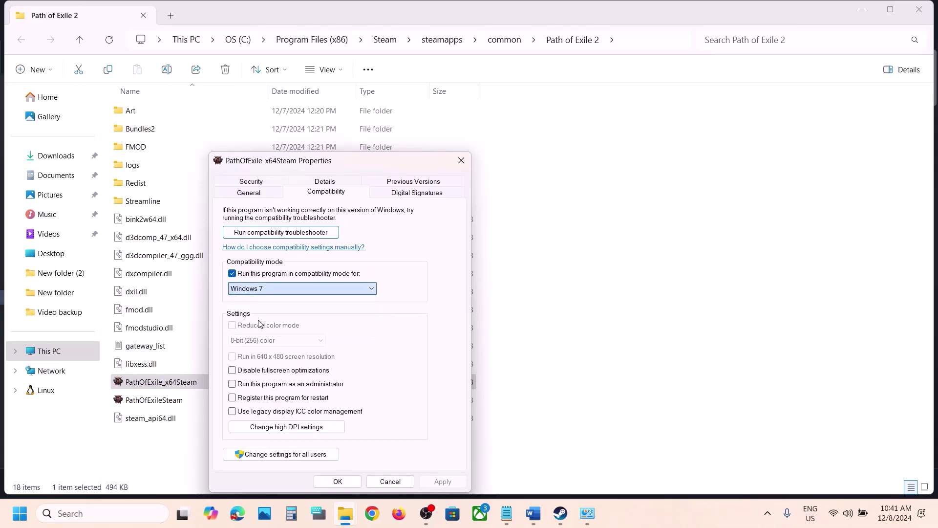
left_click(291, 288)
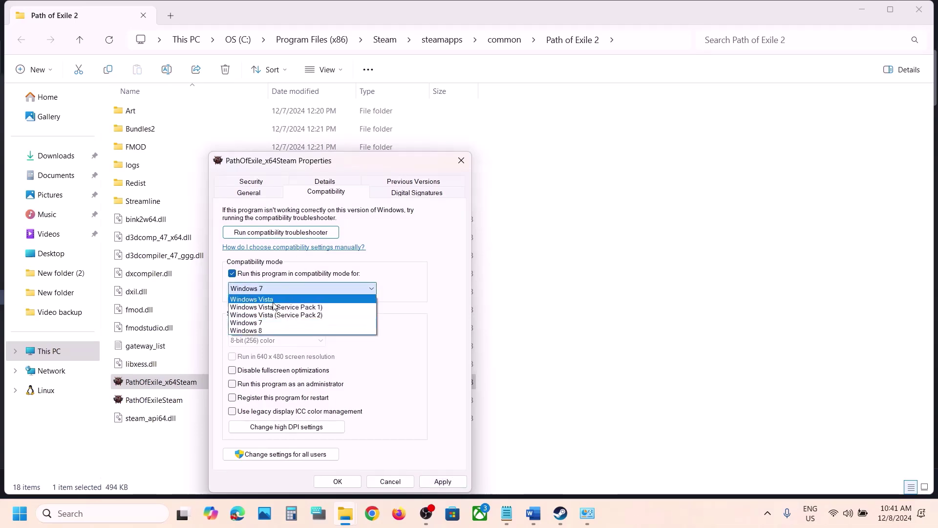
left_click(262, 331)
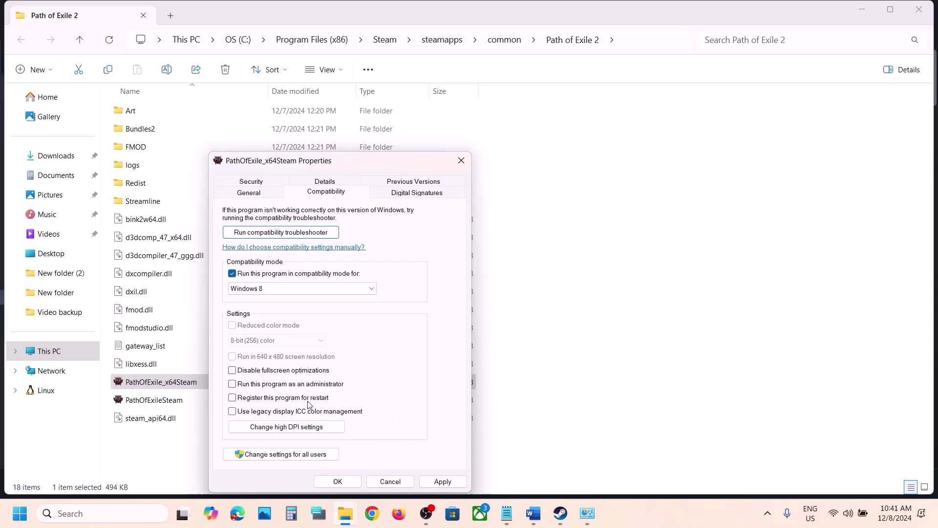
left_click(233, 386)
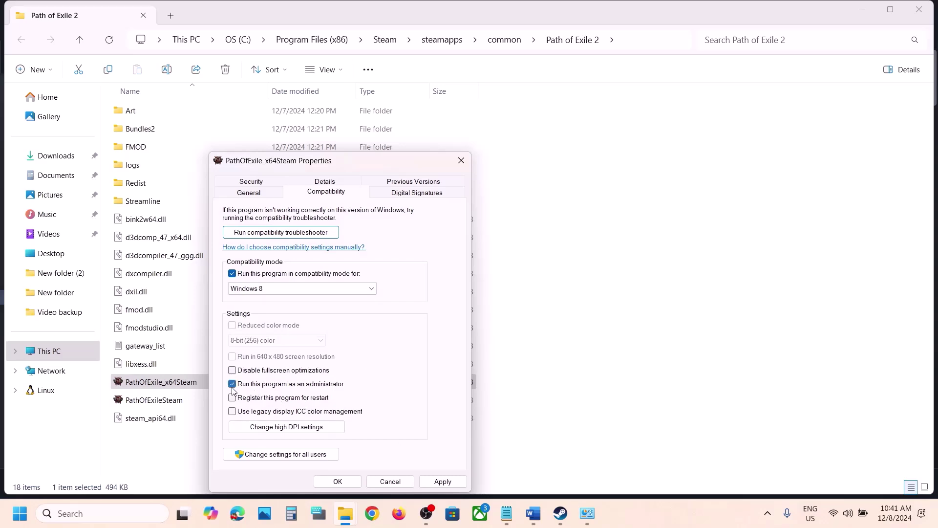
left_click(433, 482)
left_click(338, 481)
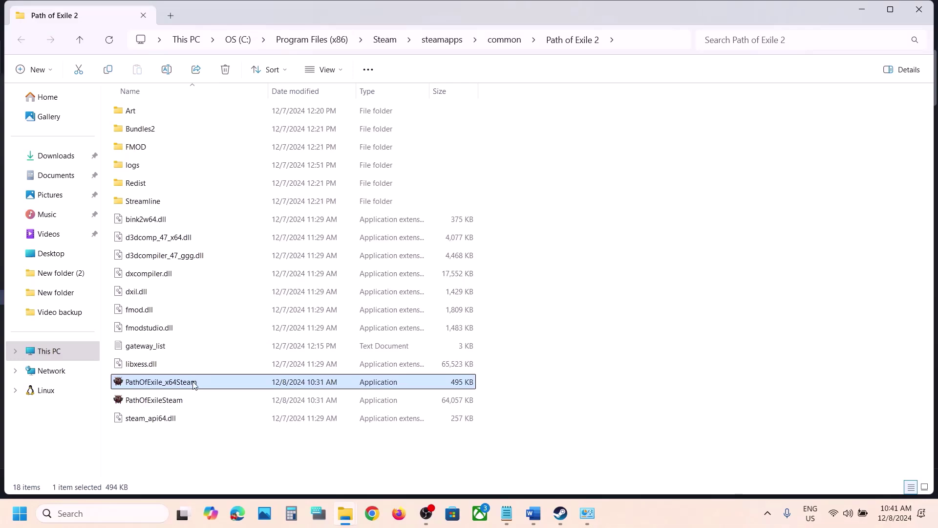
Switch PathOfExile_x64Steam to Windows 7 compatibility with fullscreen optimizations disabled.
right_click(194, 382)
left_click(238, 320)
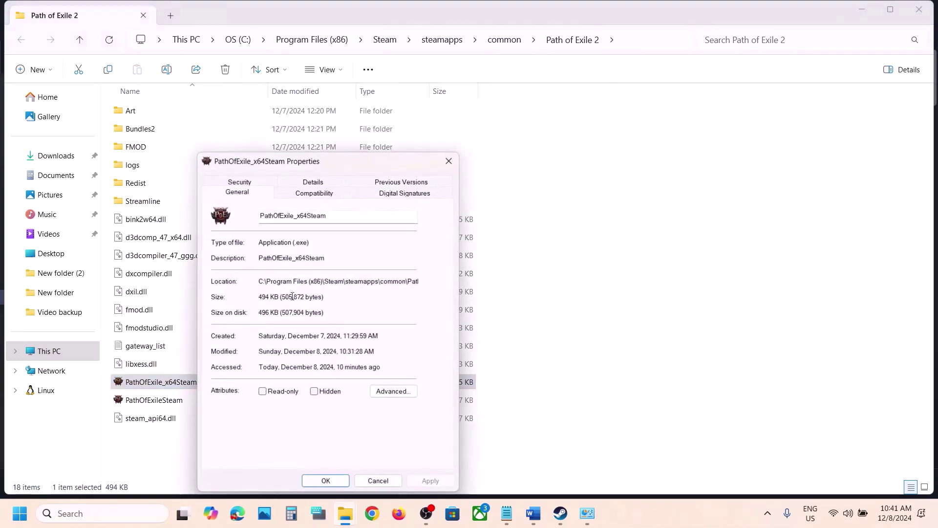
left_click(313, 194)
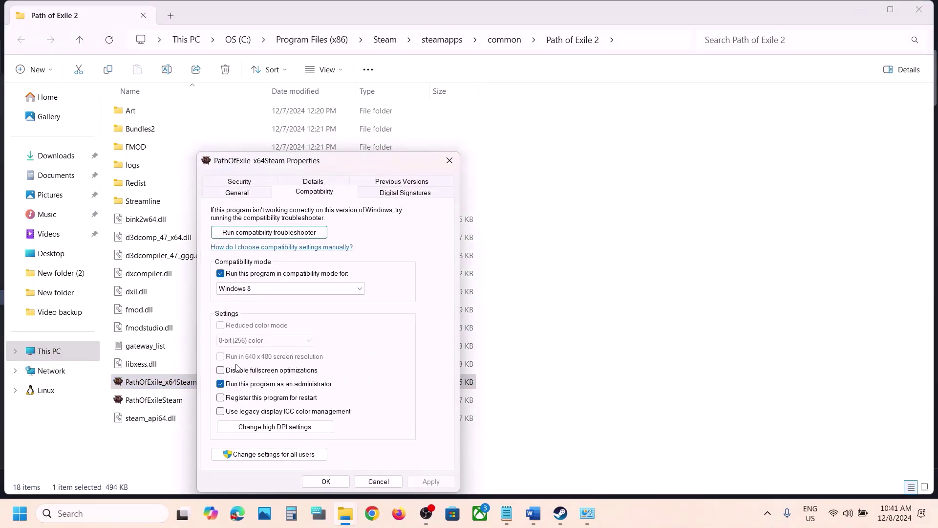
left_click(229, 289)
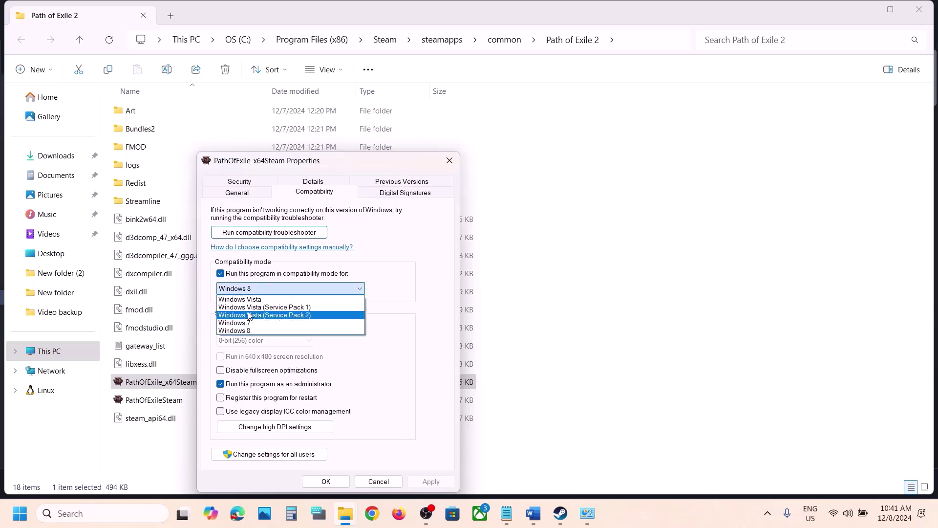
left_click(247, 323)
left_click(429, 481)
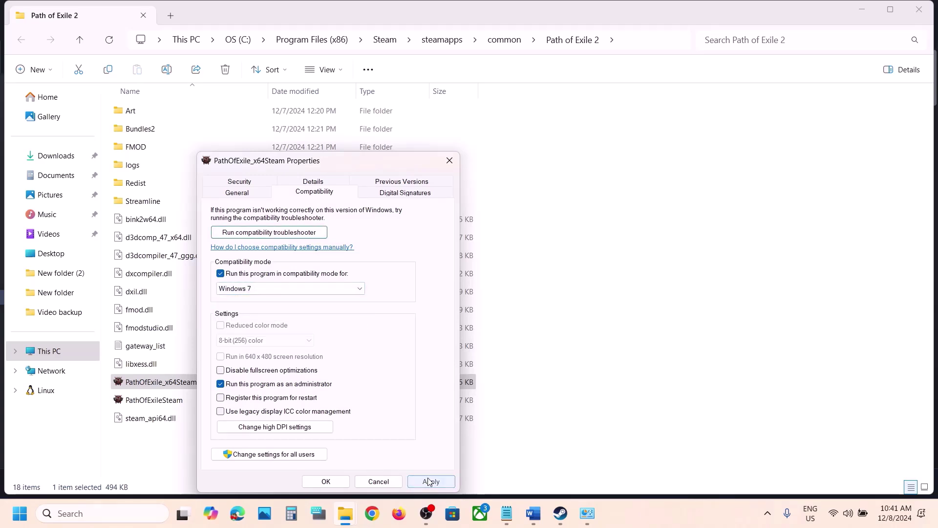
left_click(221, 370)
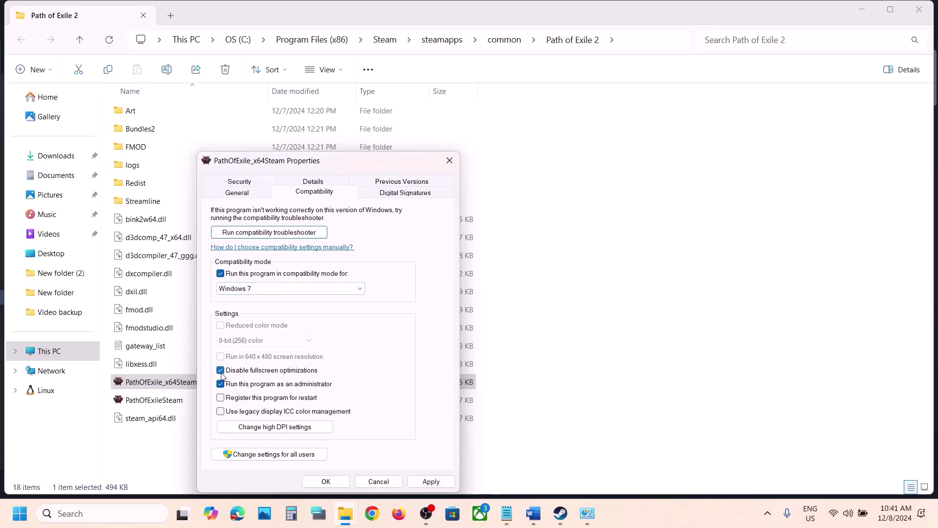
left_click(432, 483)
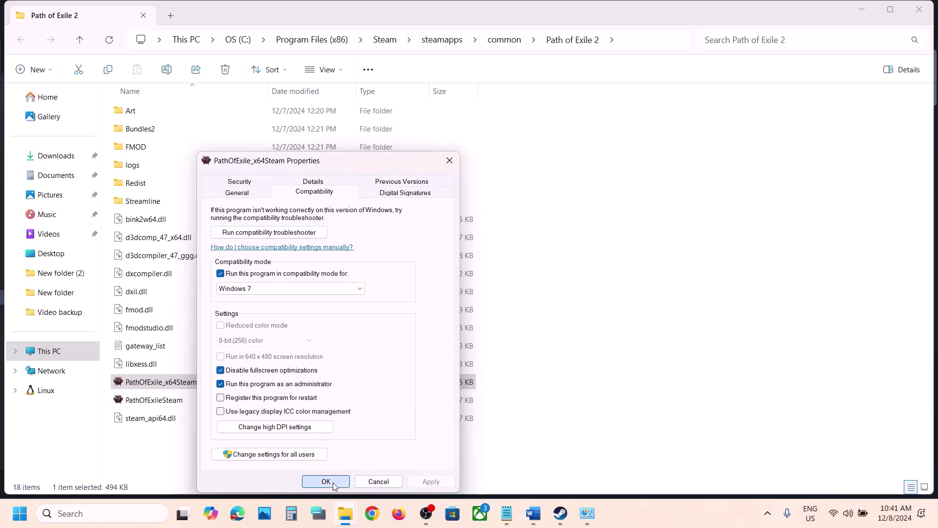
left_click(334, 484)
left_click(171, 400)
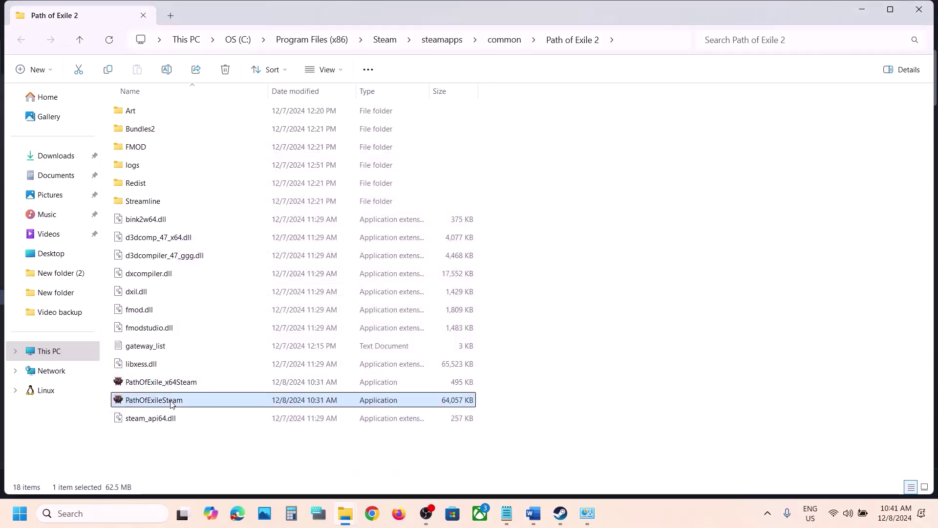
Enable Windows 8 compatibility mode and related options for PathOfExileSteam, applying each change.
right_click(171, 402)
left_click(240, 340)
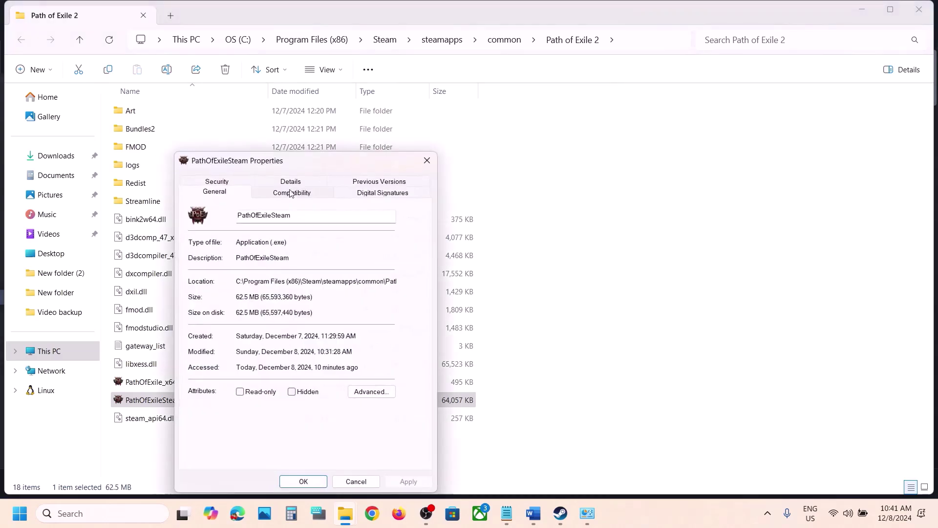
left_click(290, 193)
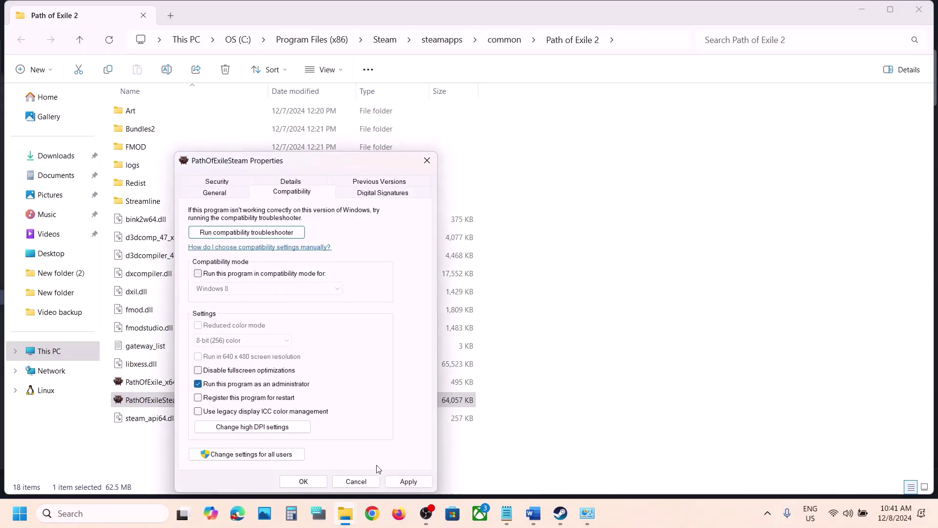
left_click(405, 481)
left_click(198, 273)
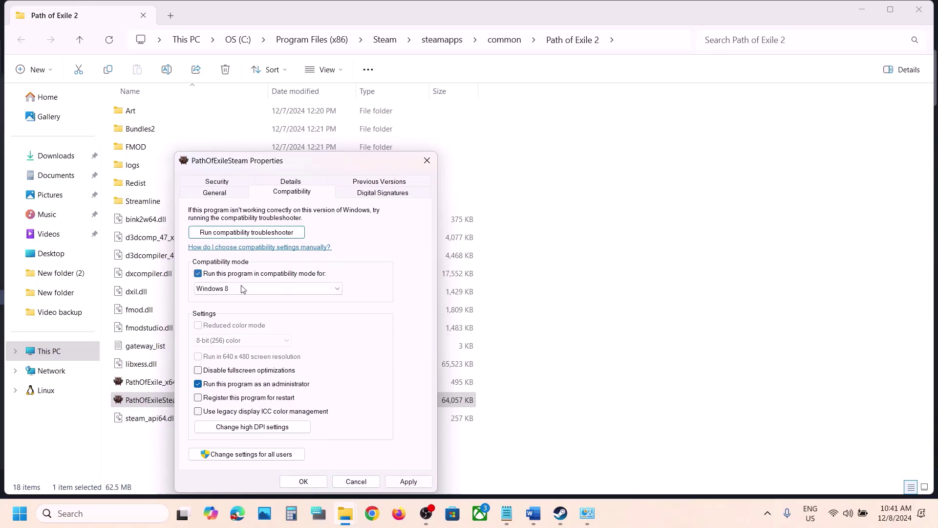
left_click(413, 483)
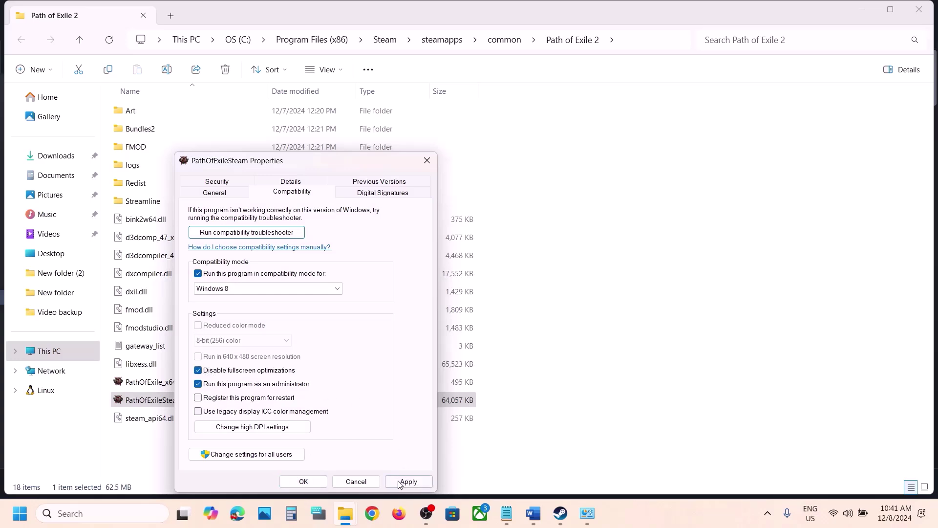
left_click(396, 483)
Clear compatibility mode, disabled fullscreen optimizations and administrator for PathOfExileSteam.
left_click(198, 273)
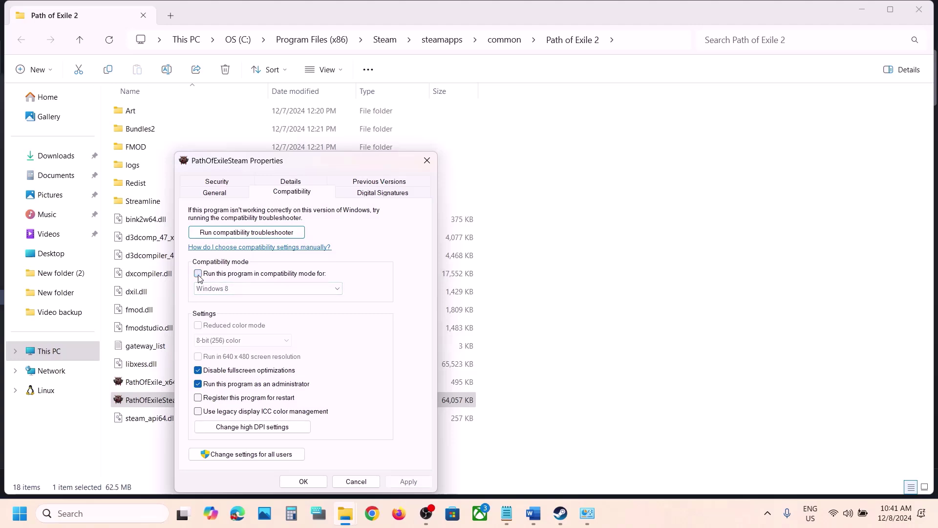
left_click(198, 369)
left_click(198, 384)
left_click(421, 485)
left_click(312, 484)
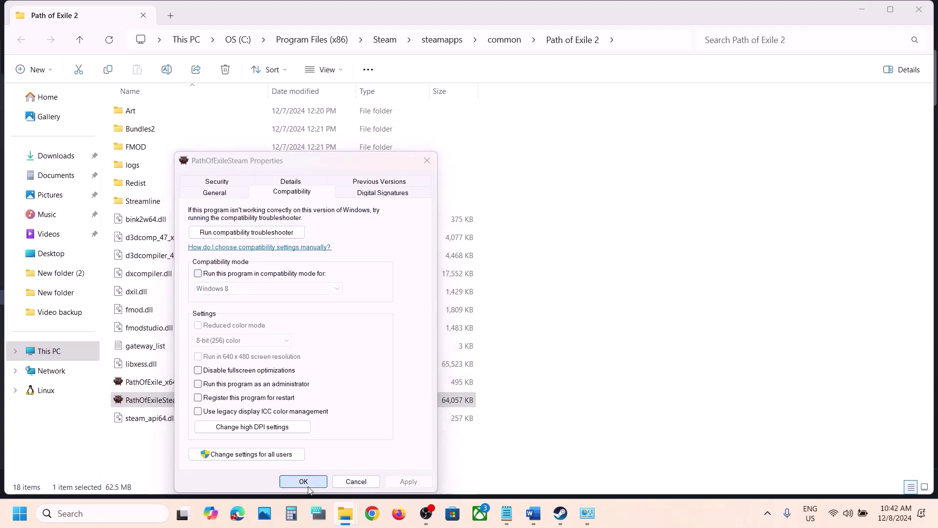
Turn off compatibility mode for PathOfExile_x64Steam, apply and close its Properties.
left_click(179, 385)
right_click(178, 385)
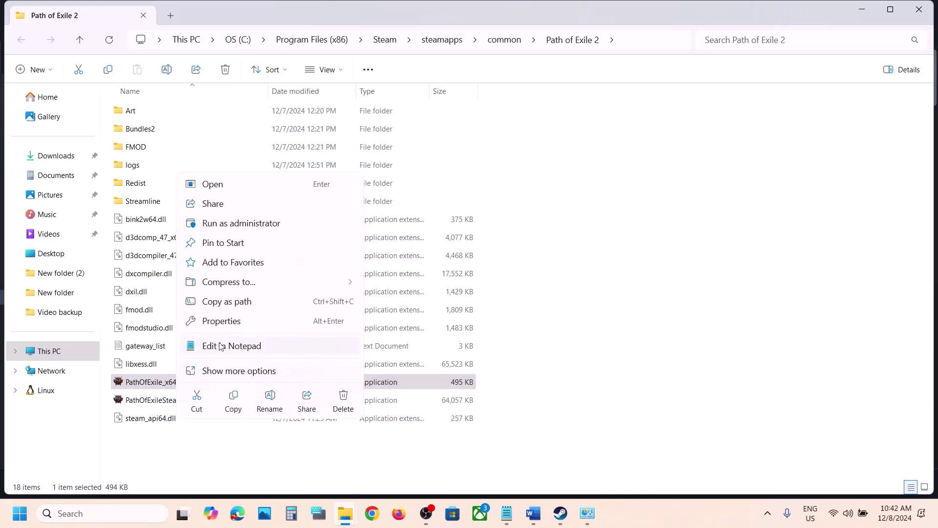
left_click(221, 321)
left_click(288, 193)
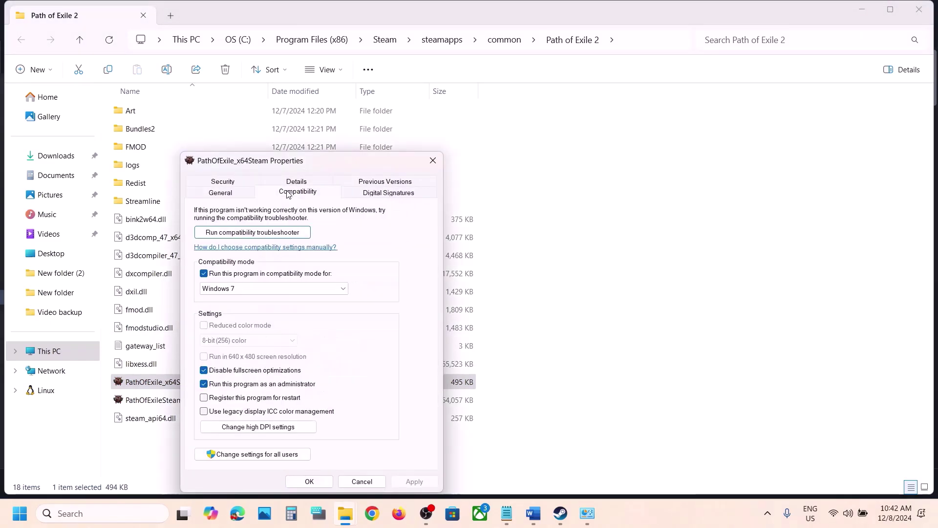
left_click(203, 273)
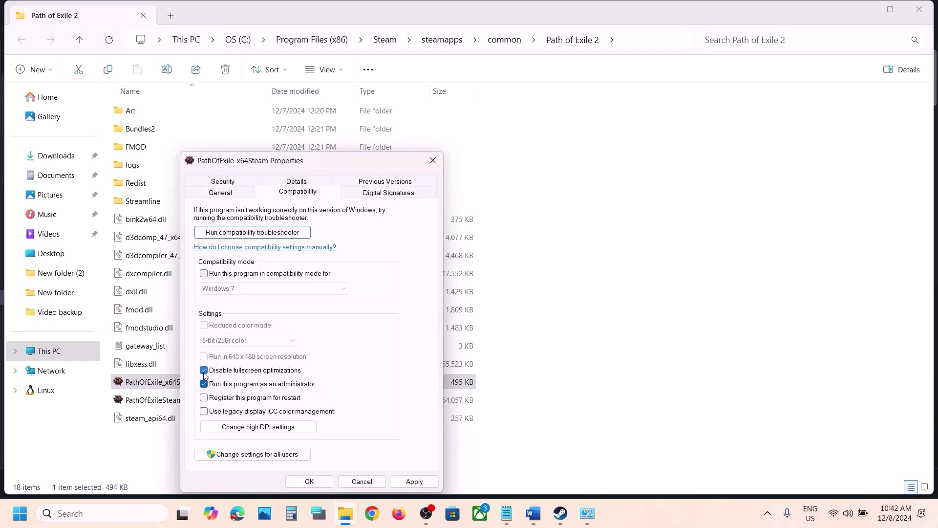
left_click(406, 480)
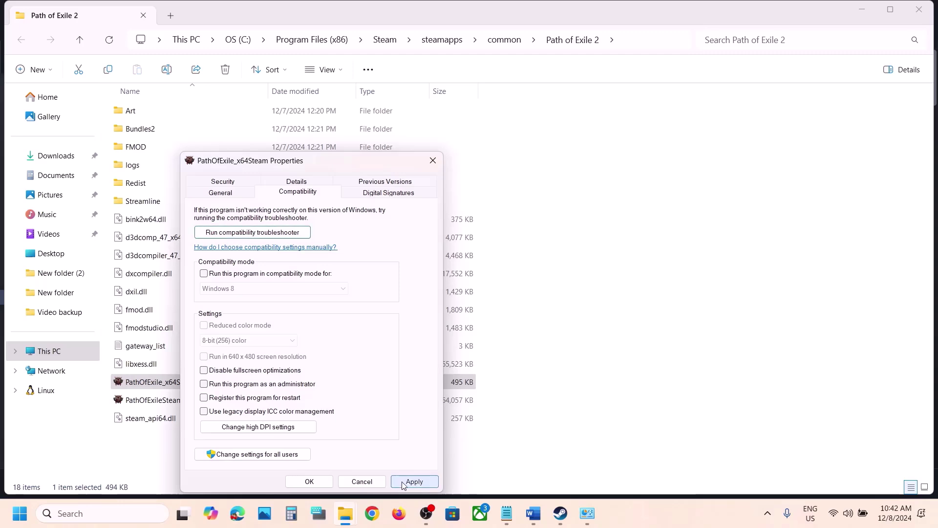
left_click(310, 481)
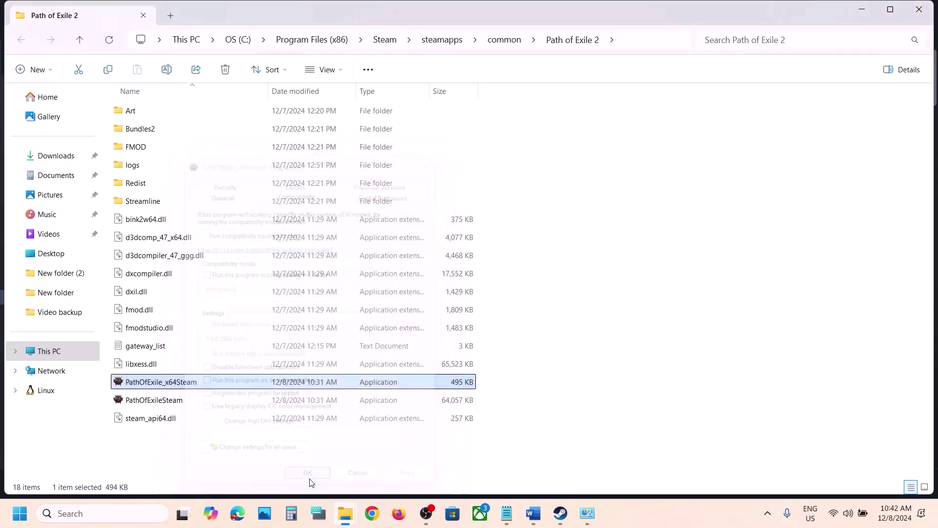
left_click(531, 519)
Return to the Word instructions and highlight Step 7 about allowing the exe through Firewall.
left_click(559, 514)
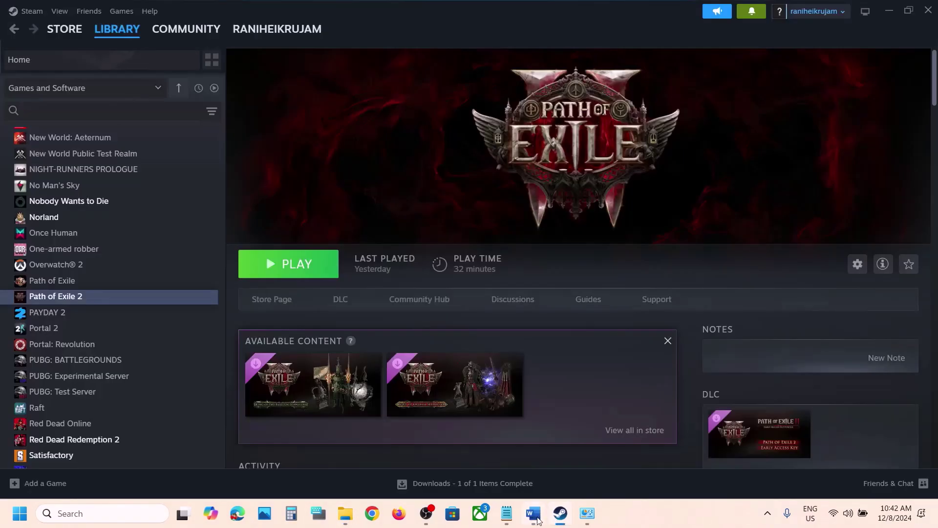
left_click(533, 514)
scroll(394, 367, "down", 3)
scroll(394, 366, "up", 1)
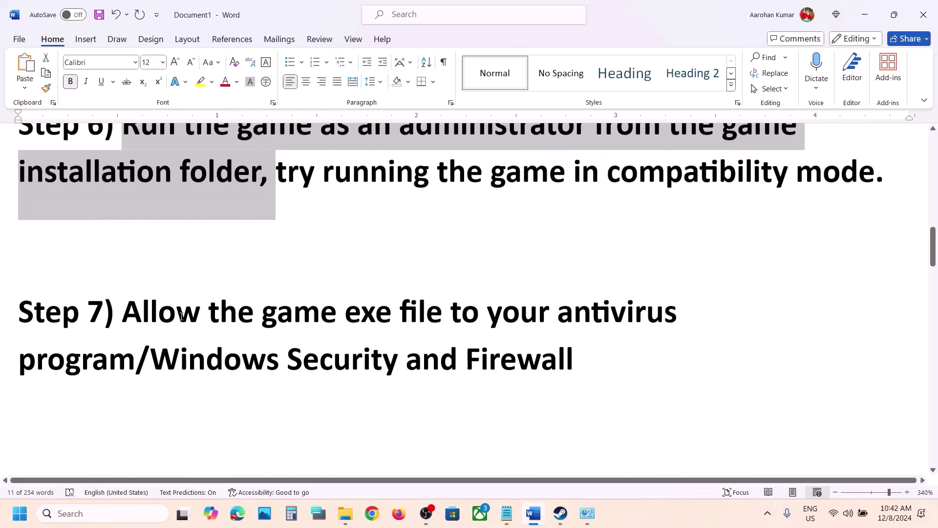
left_click_drag(175, 314, 149, 361)
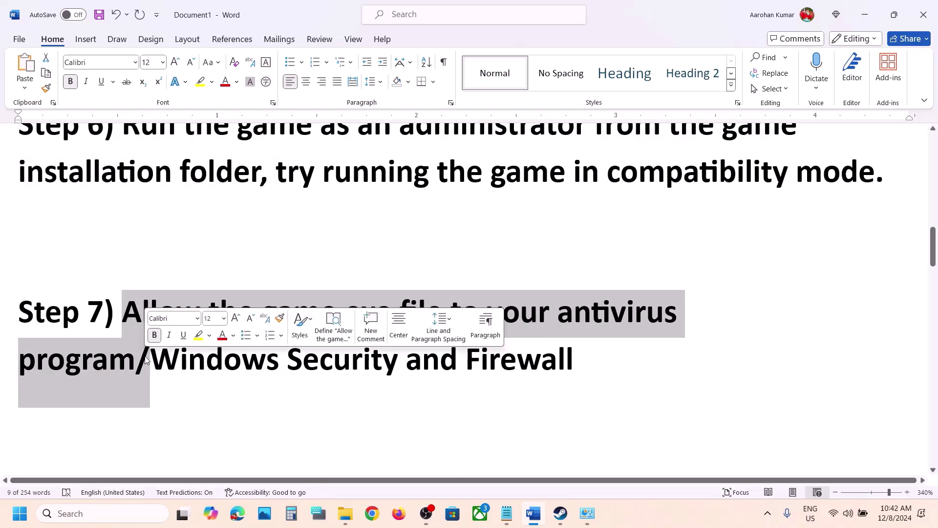
left_click(332, 405)
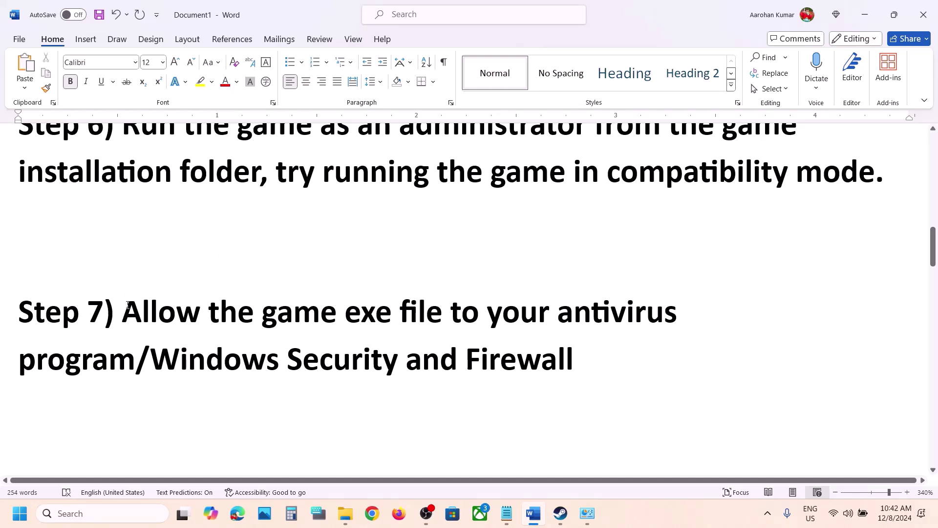
left_click_drag(127, 306, 132, 358)
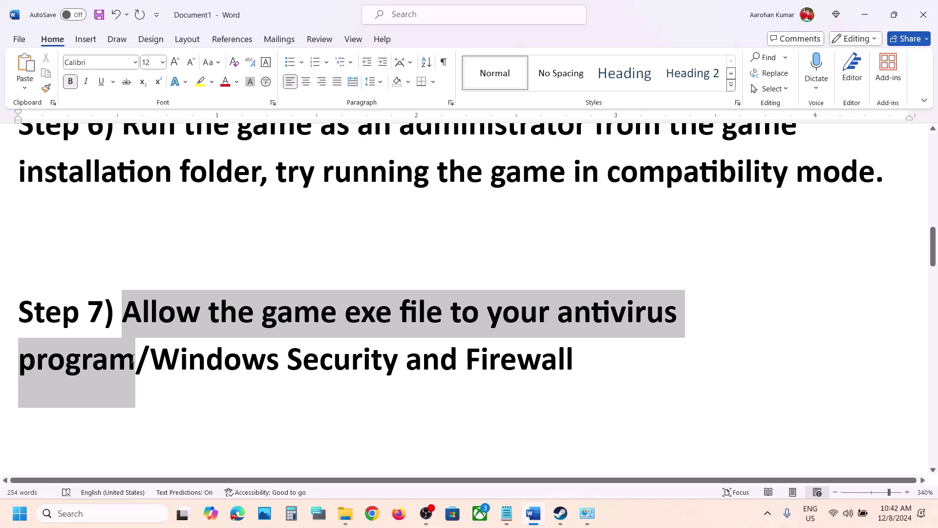
left_click_drag(132, 358, 133, 359)
Navigate Windows Security to ransomware protection's apps allowed through Controlled folder access.
left_click(182, 396)
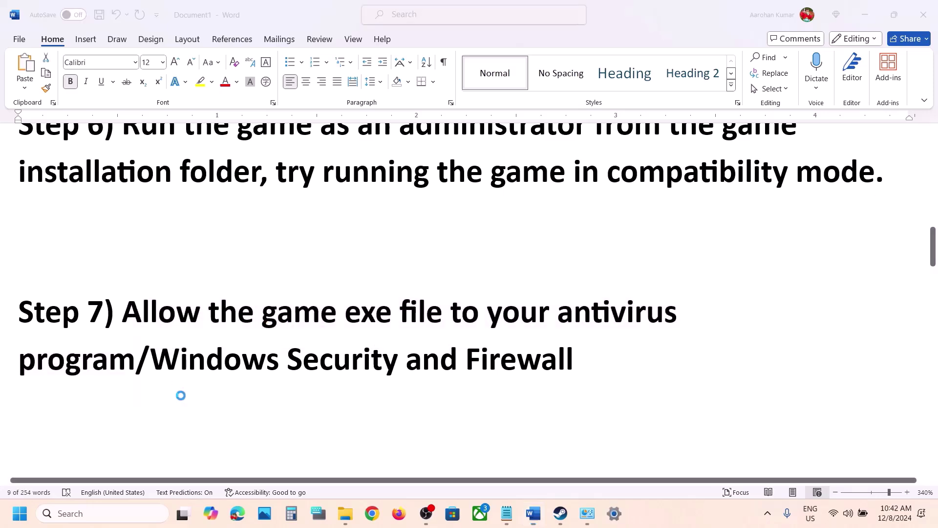
key("super+i")
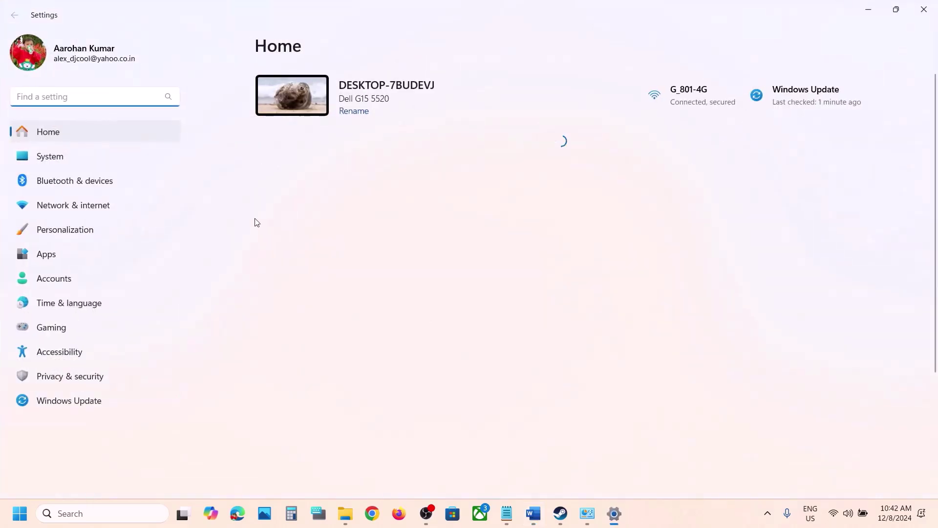
left_click(59, 377)
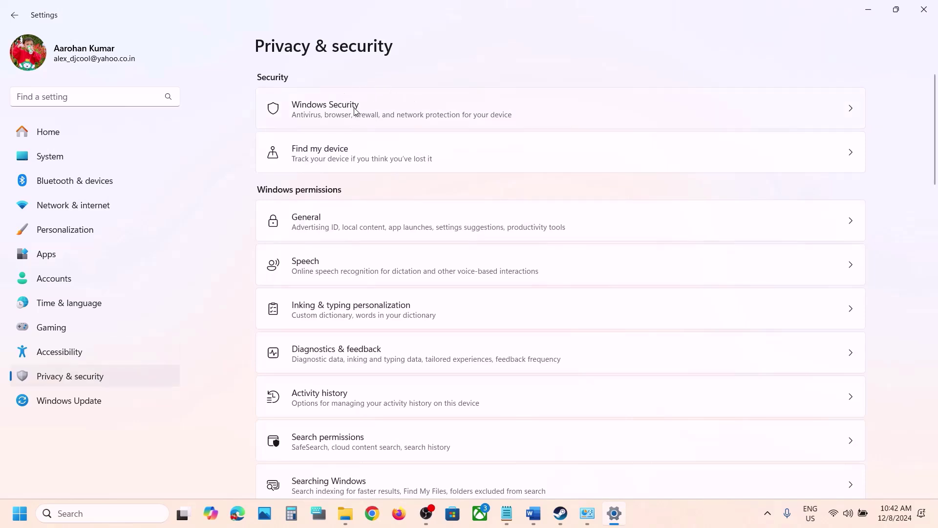
left_click(477, 119)
left_click(344, 177)
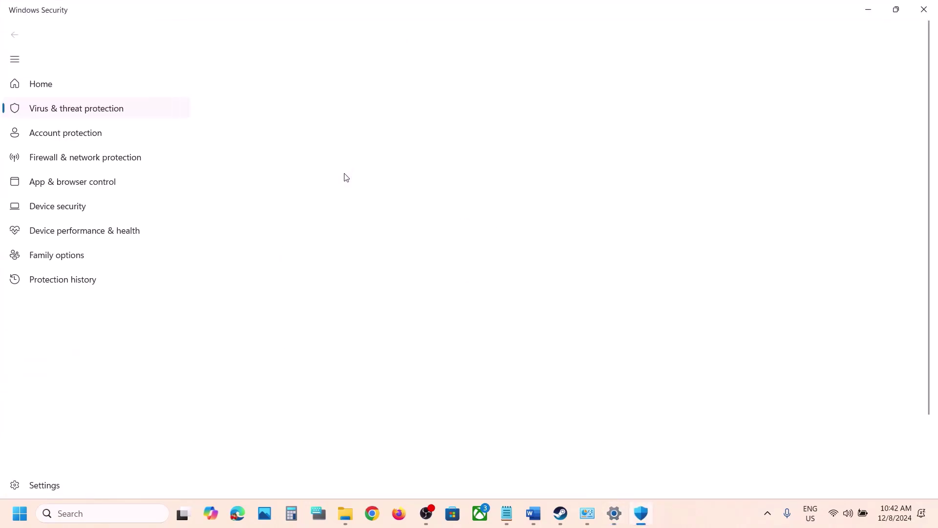
scroll(345, 178, "down", 3)
left_click(299, 454)
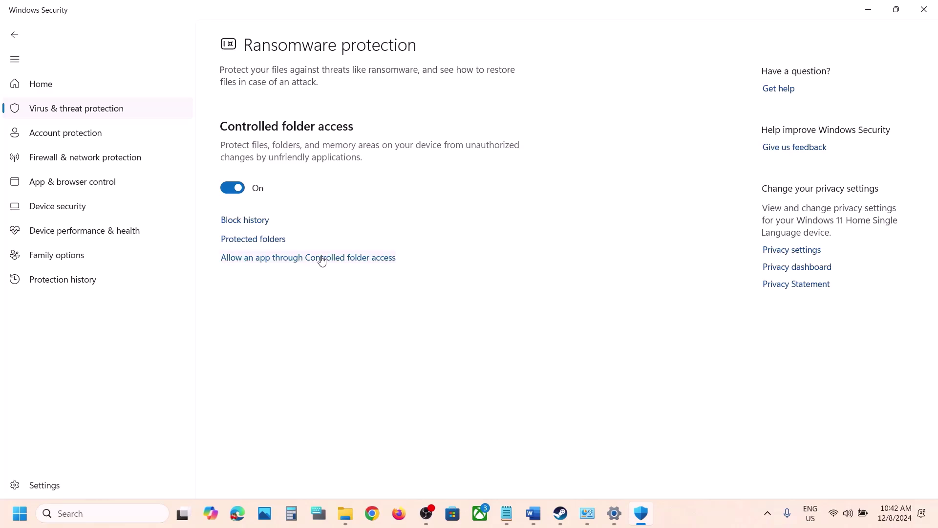
left_click(322, 259)
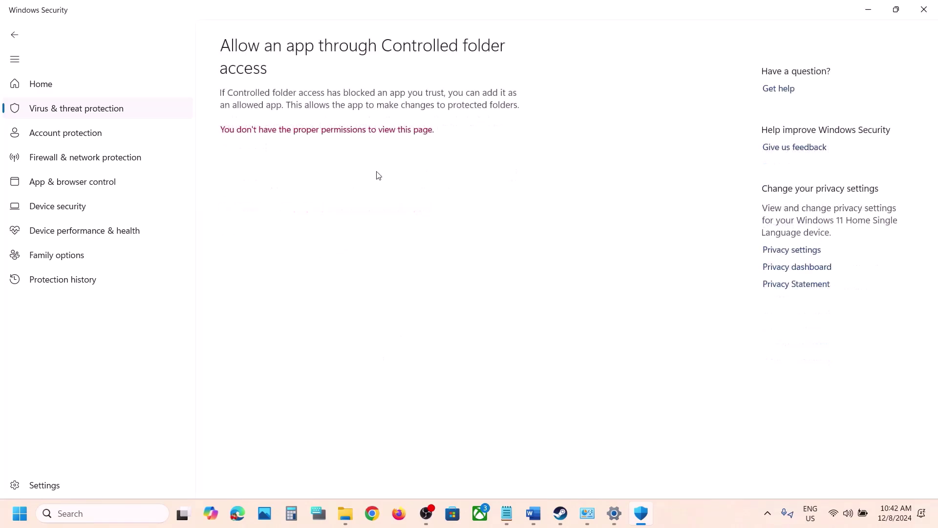
scroll(295, 124, "down", 3)
Add PathOfExile_x64Steam and PathOfExileSteam as allowed apps.
left_click(286, 33)
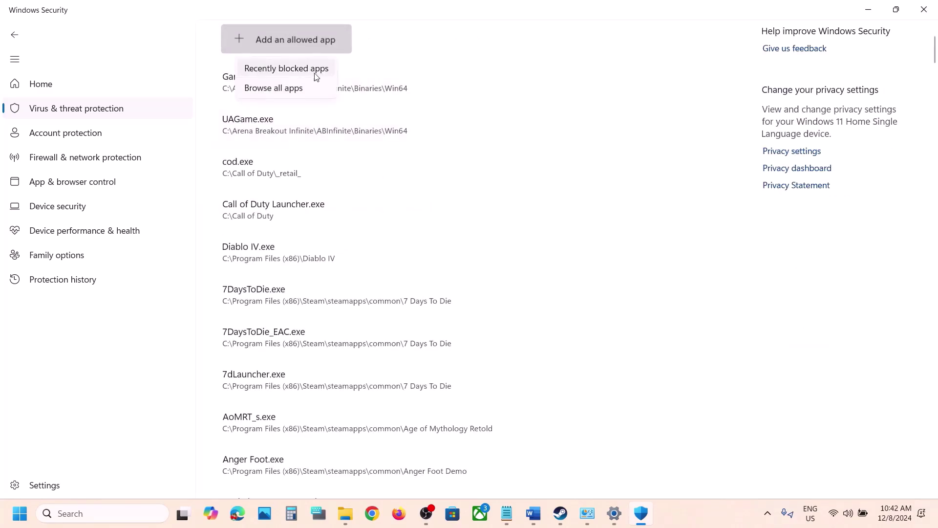
left_click(295, 88)
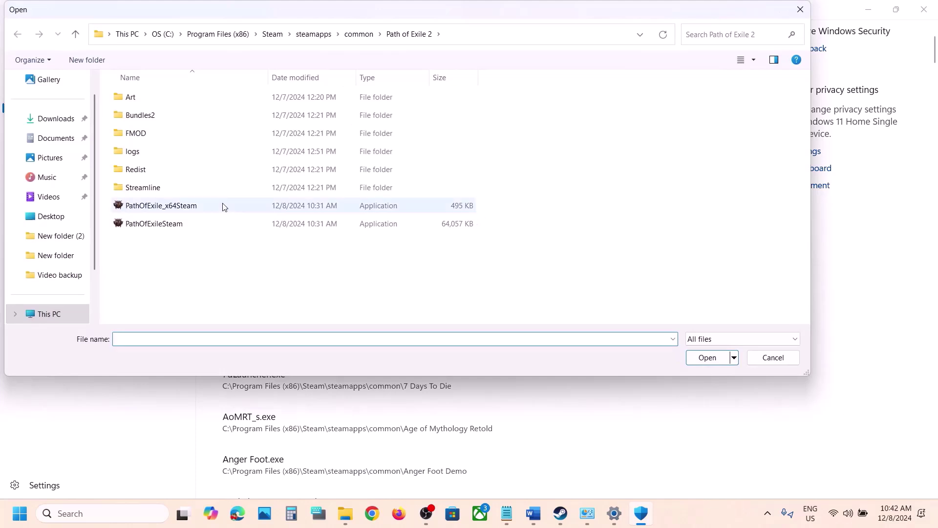
left_click(222, 206)
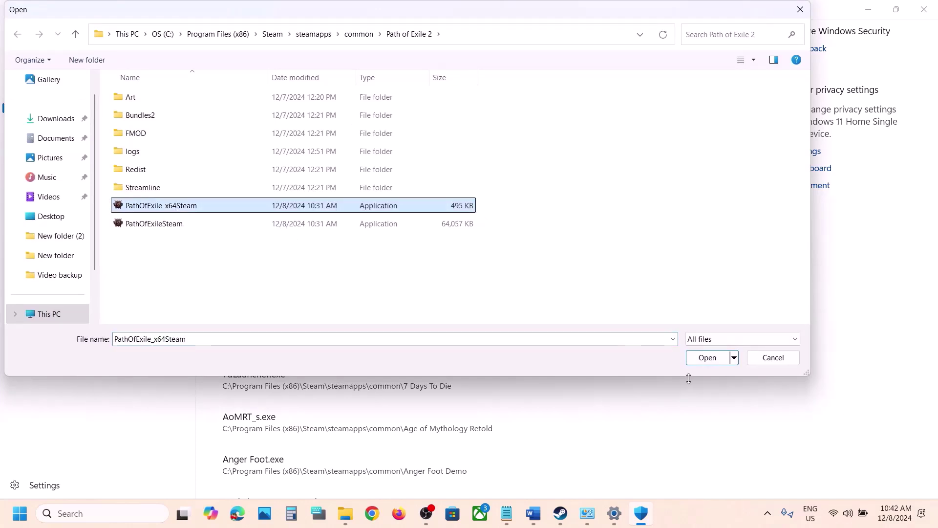
left_click(707, 357)
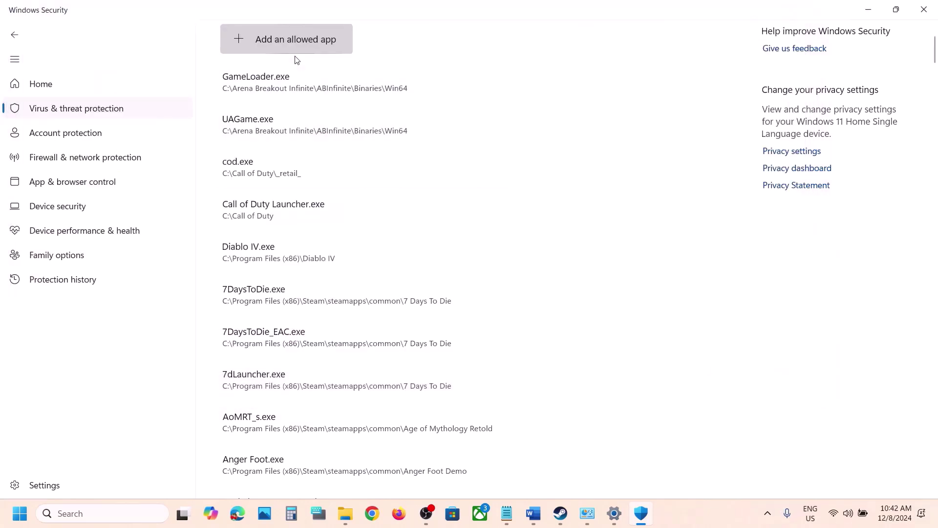
left_click(282, 49)
left_click(274, 87)
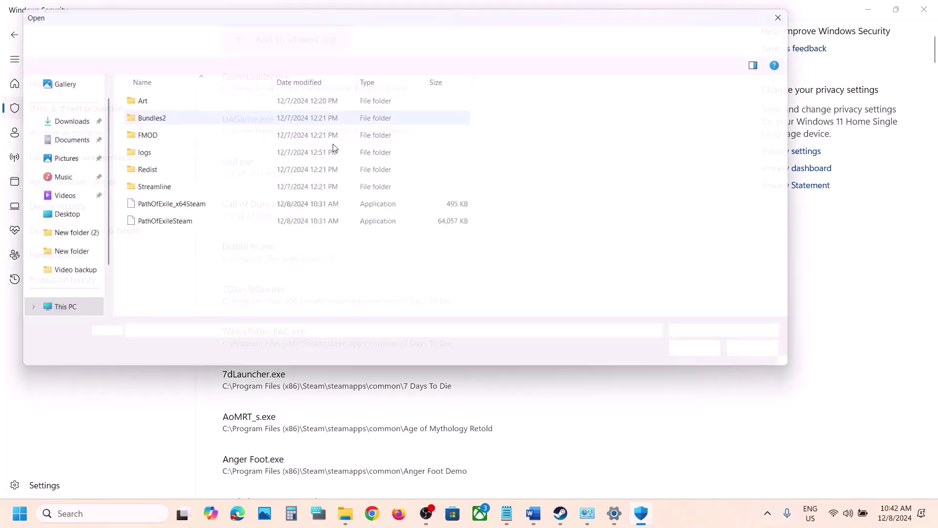
left_click(154, 223)
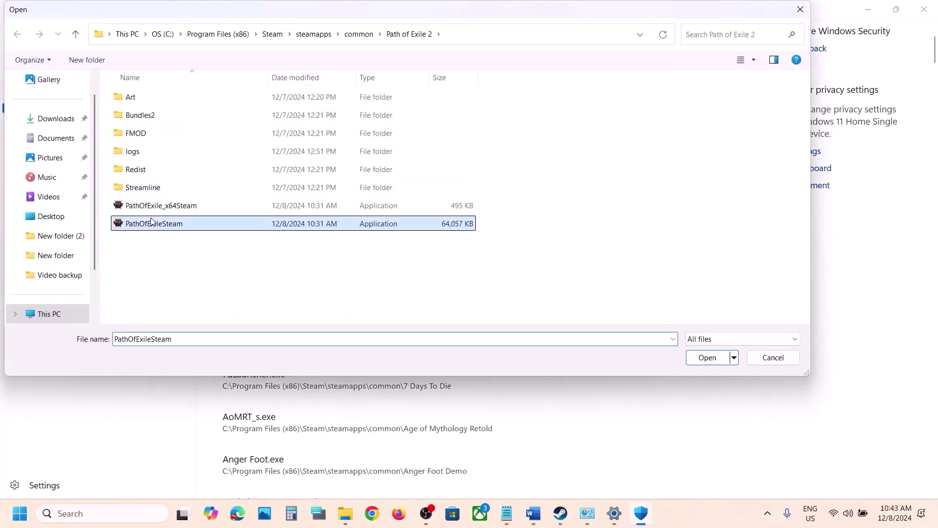
left_click(716, 361)
left_click(123, 517)
Open Control Panel's Windows Defender Firewall allowed apps list and unlock it for changes.
type("ontrol")
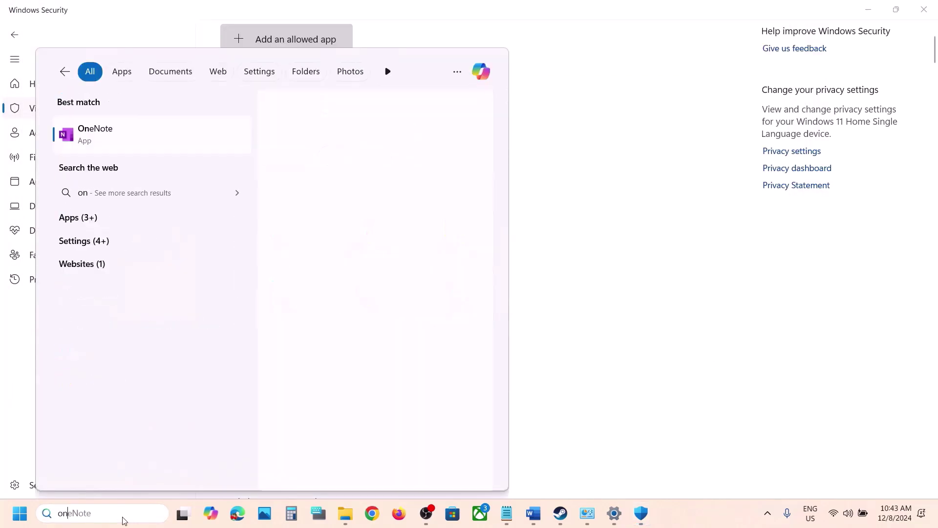
key("Return")
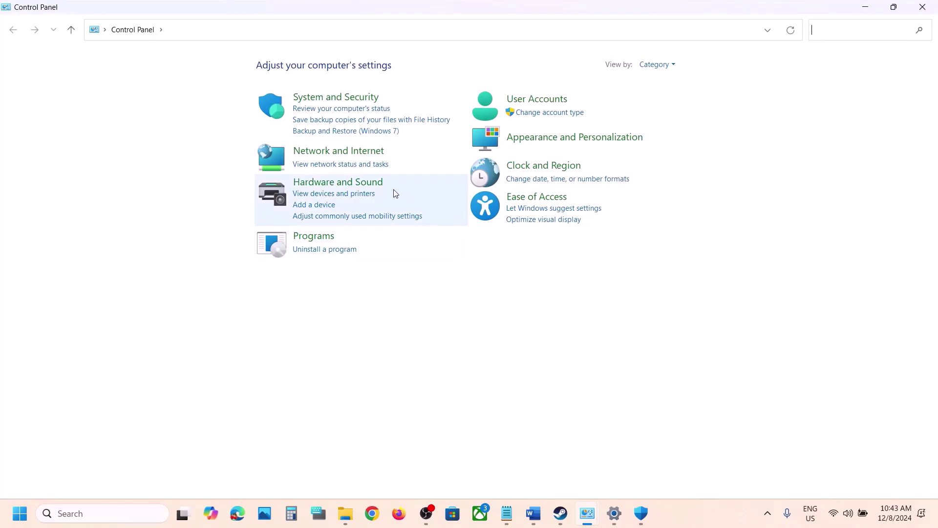
left_click(341, 101)
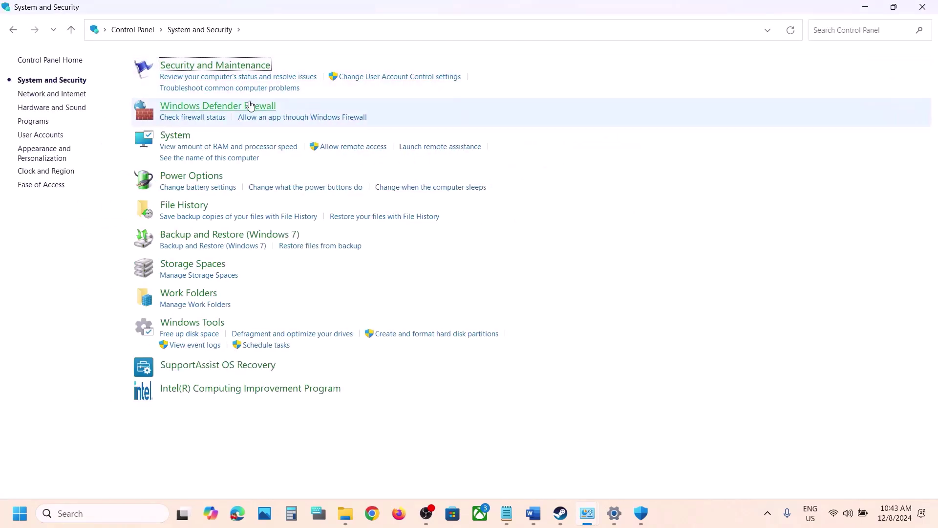
left_click(250, 106)
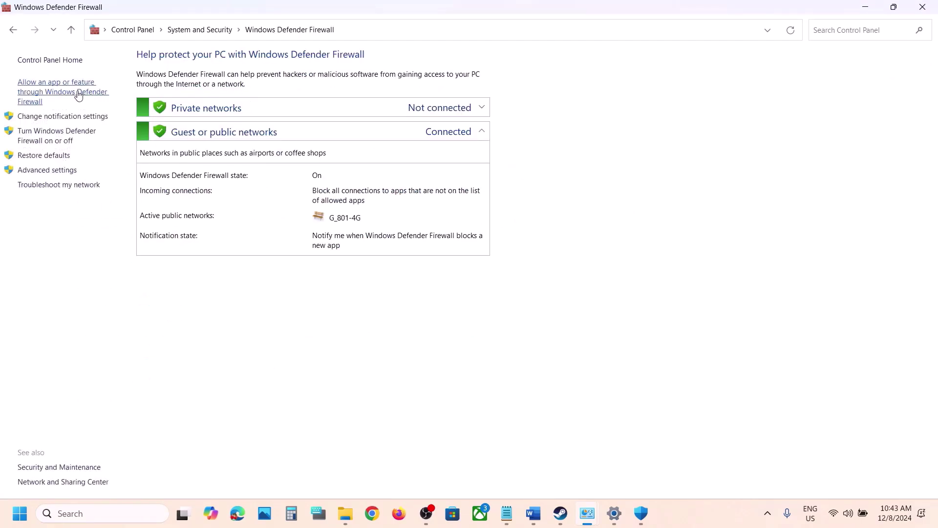
left_click(78, 95)
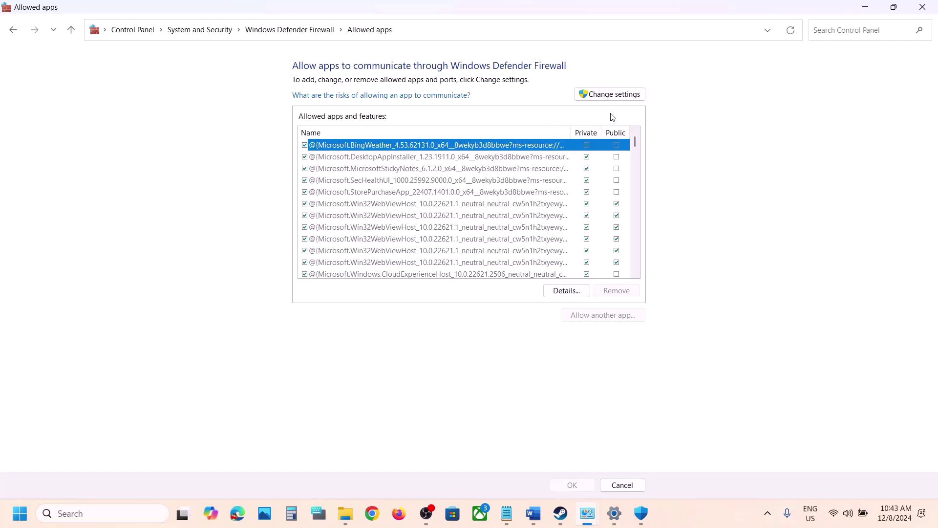
left_click(611, 94)
Try adding PathOfExile_x64Steam as a firewall exception; it already exists.
left_click(576, 316)
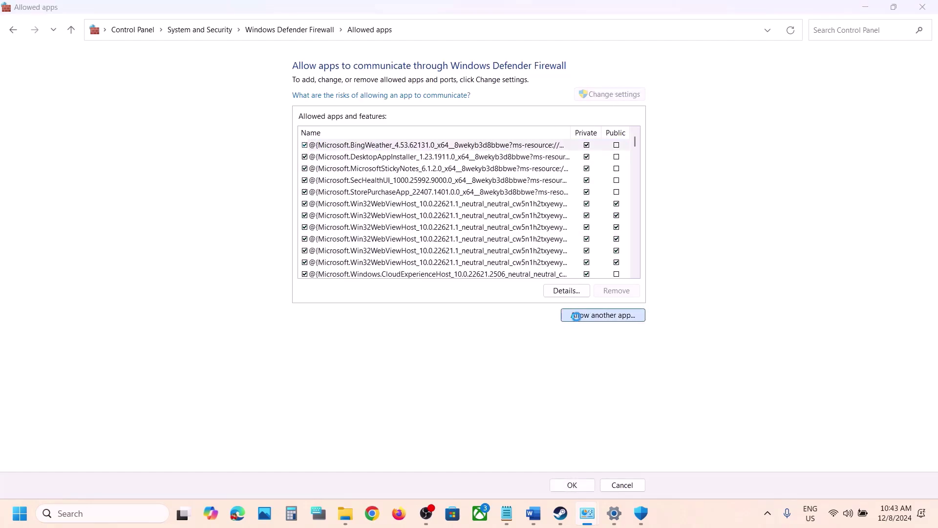
left_click(550, 313)
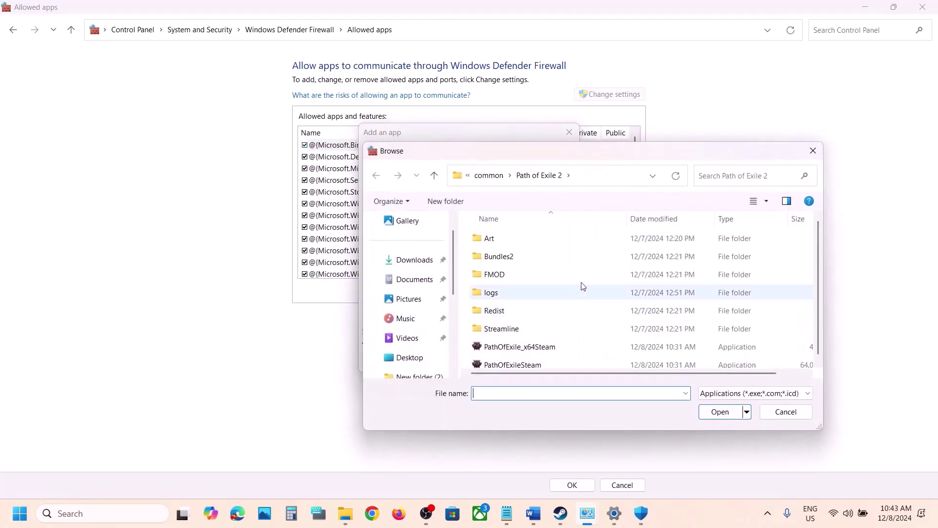
scroll(547, 317, "down", 1)
left_click(527, 343)
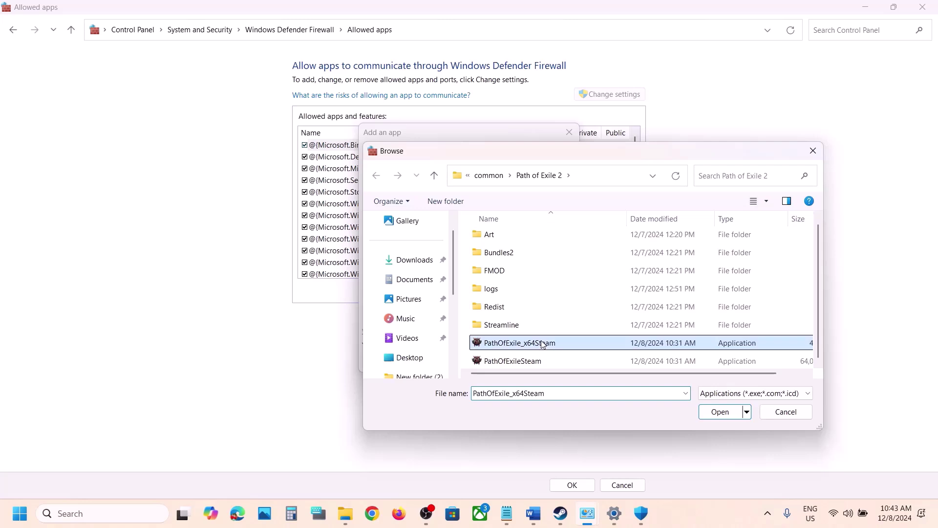
left_click(727, 415)
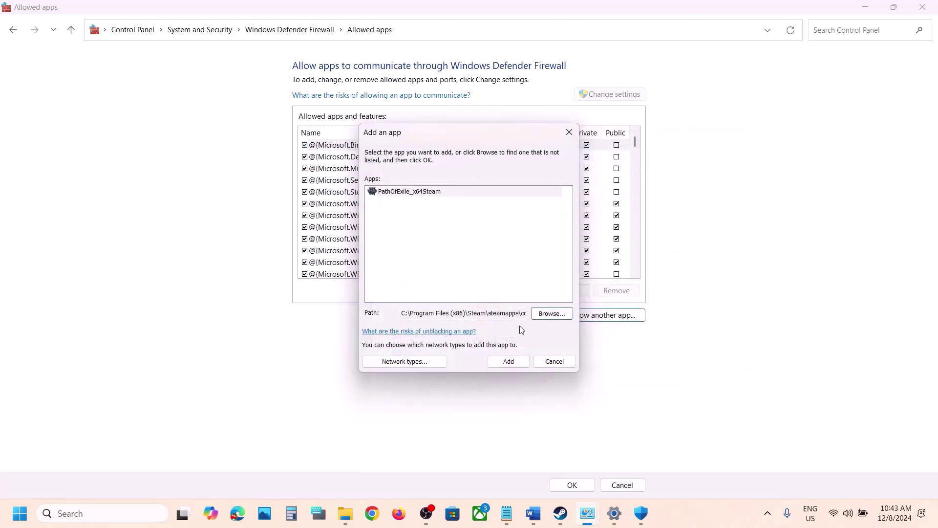
left_click(507, 363)
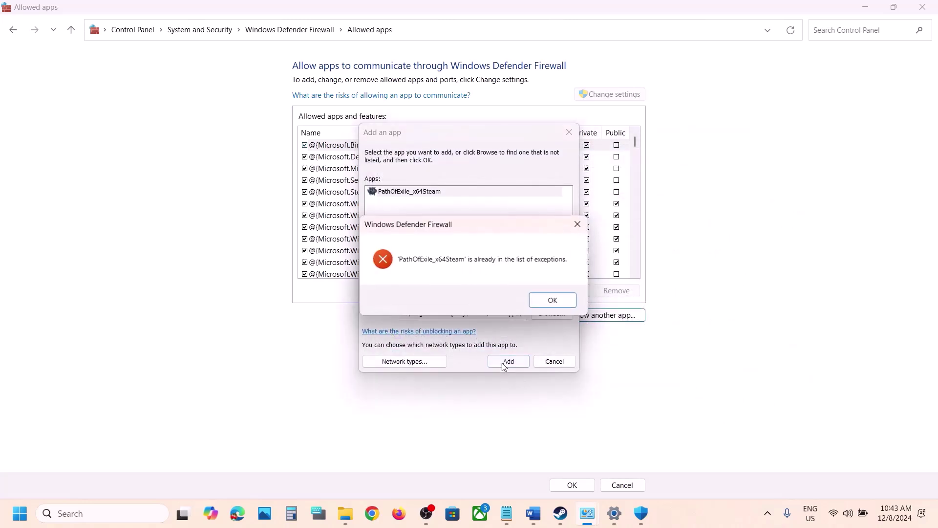
left_click(564, 301)
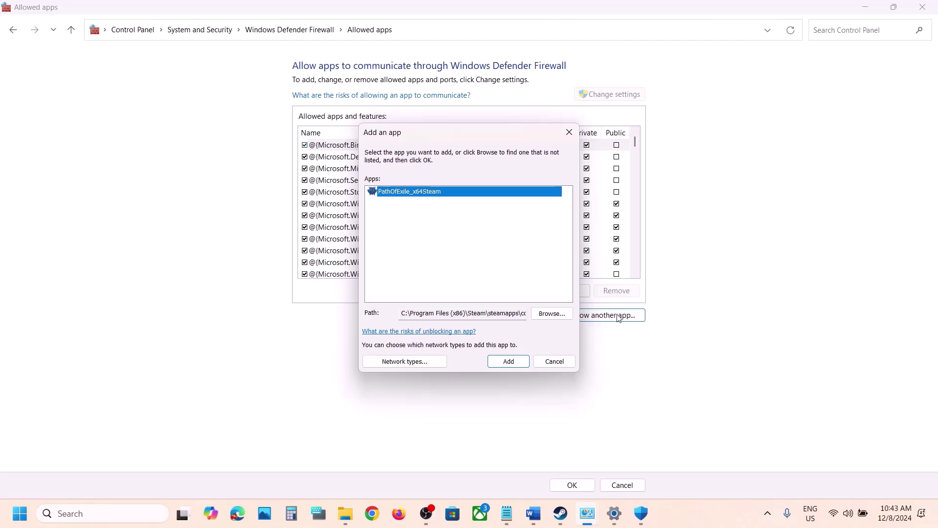
Try adding PathOfExileSteam as a firewall exception; it already exists too.
left_click(554, 314)
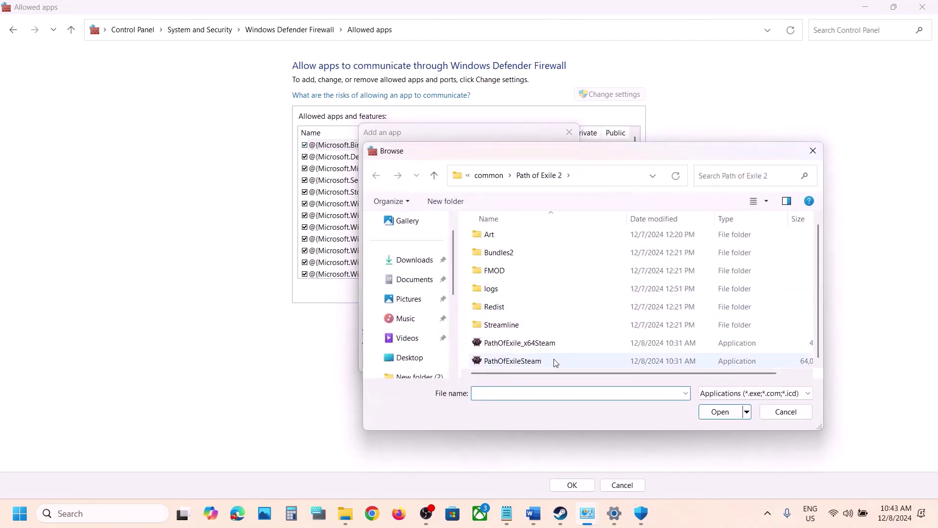
left_click(543, 366)
left_click(722, 417)
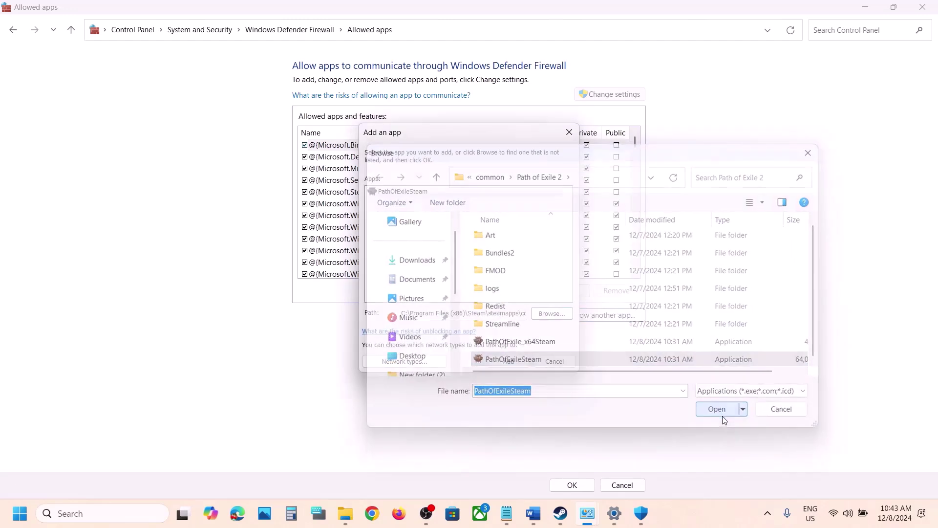
left_click(513, 361)
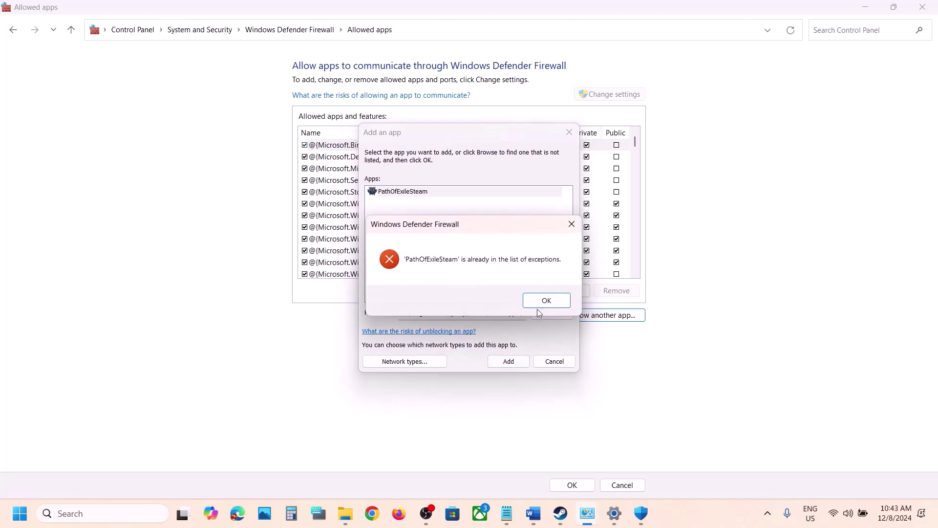
left_click(539, 299)
left_click(571, 136)
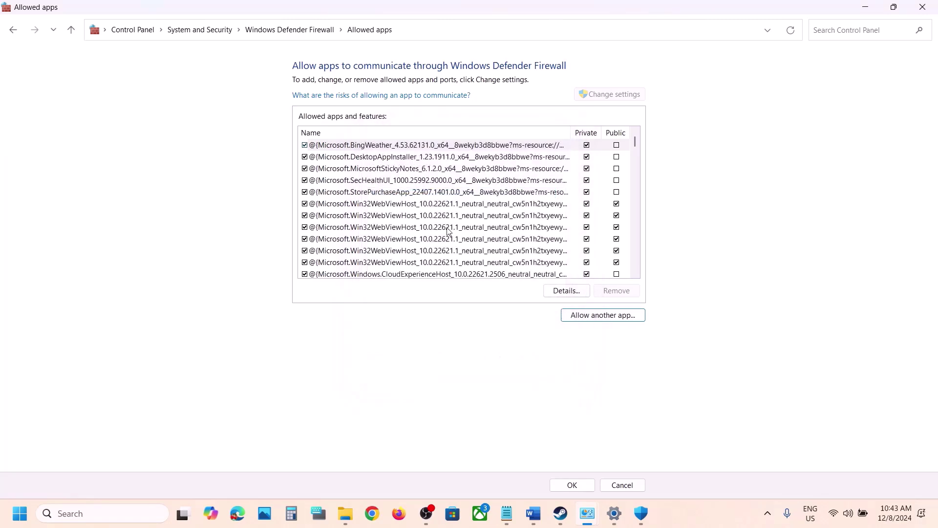
Check the Path of Exile entries in the allowed apps list and close the window.
left_click(434, 243)
key("p")
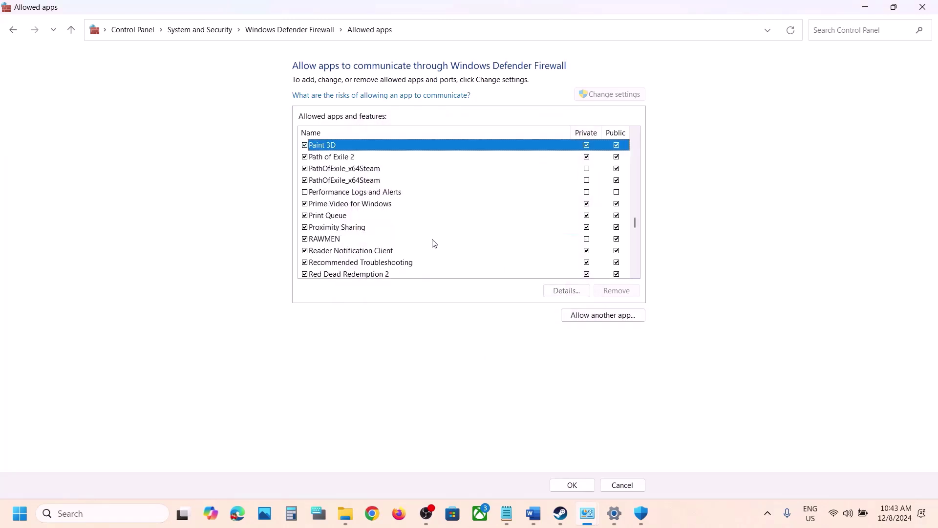
left_click(352, 169)
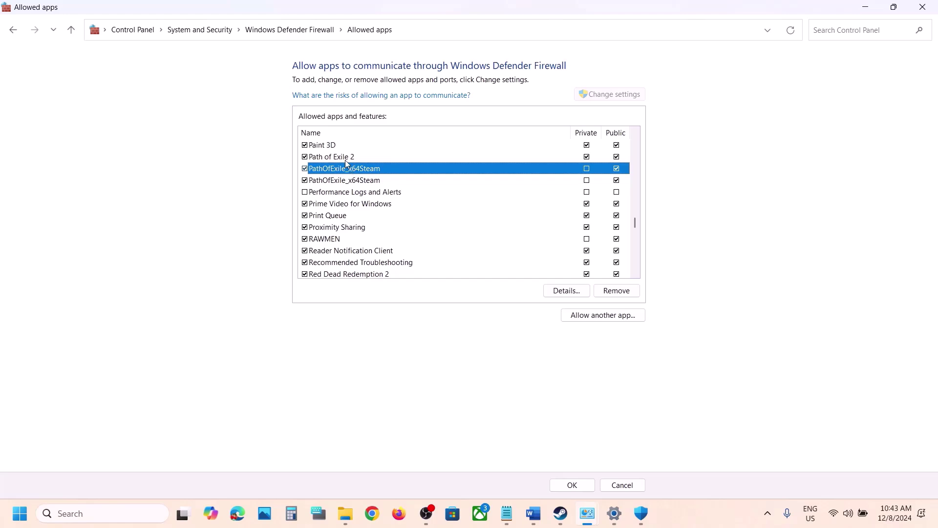
left_click(346, 157)
left_click(925, 9)
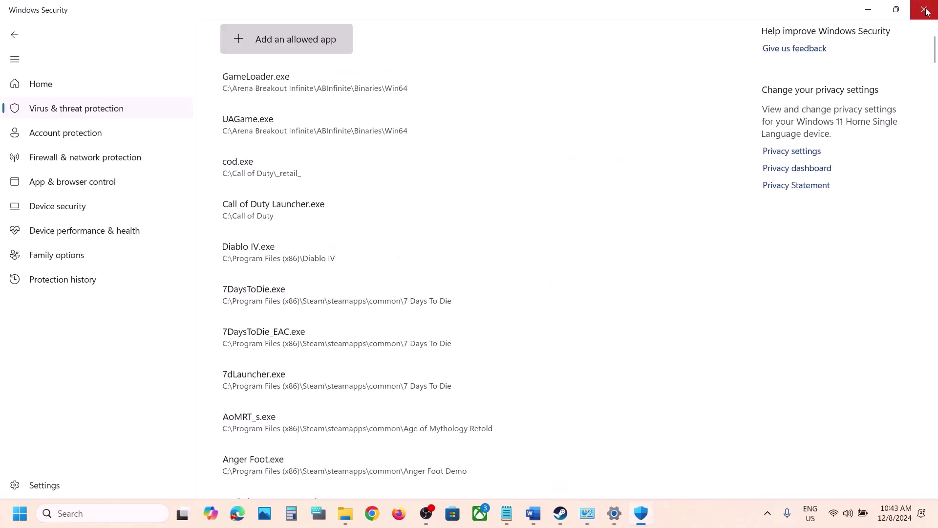